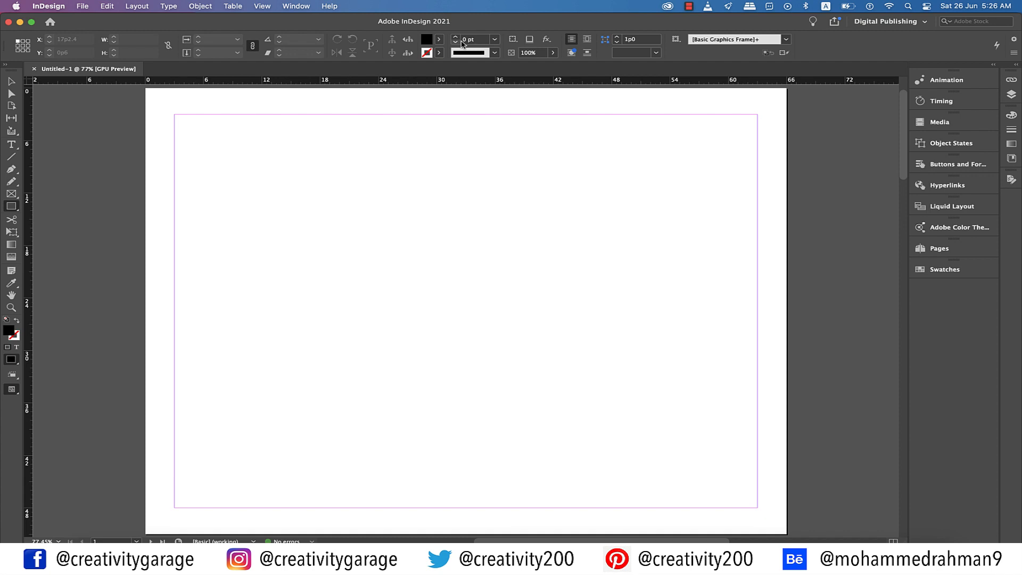
Step: Set the default fill colour to the red C=15 M=100 Y=100 swatch
{"action": "left_click", "coordinate": [439, 39]}
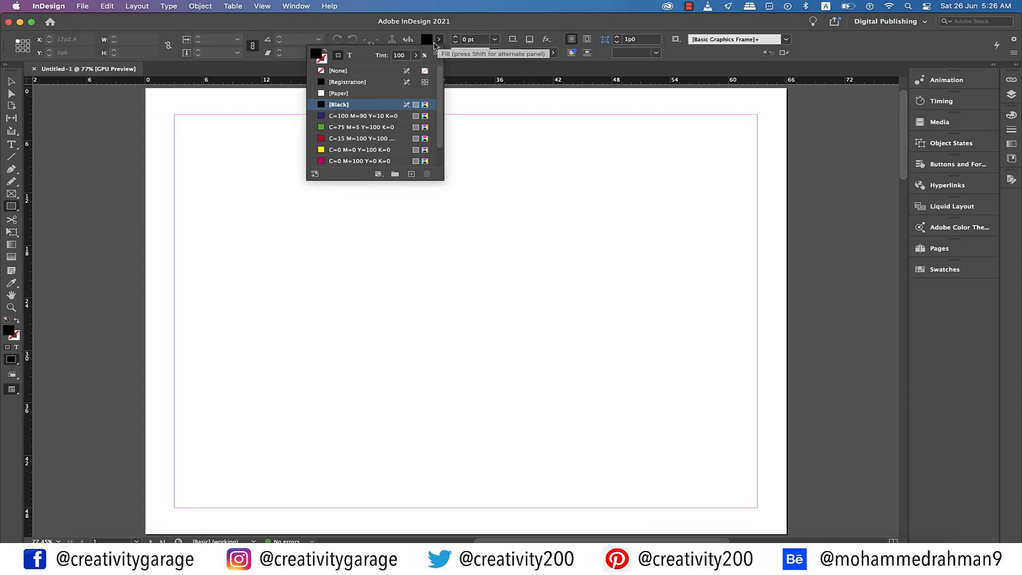
{"action": "left_click", "coordinate": [348, 140]}
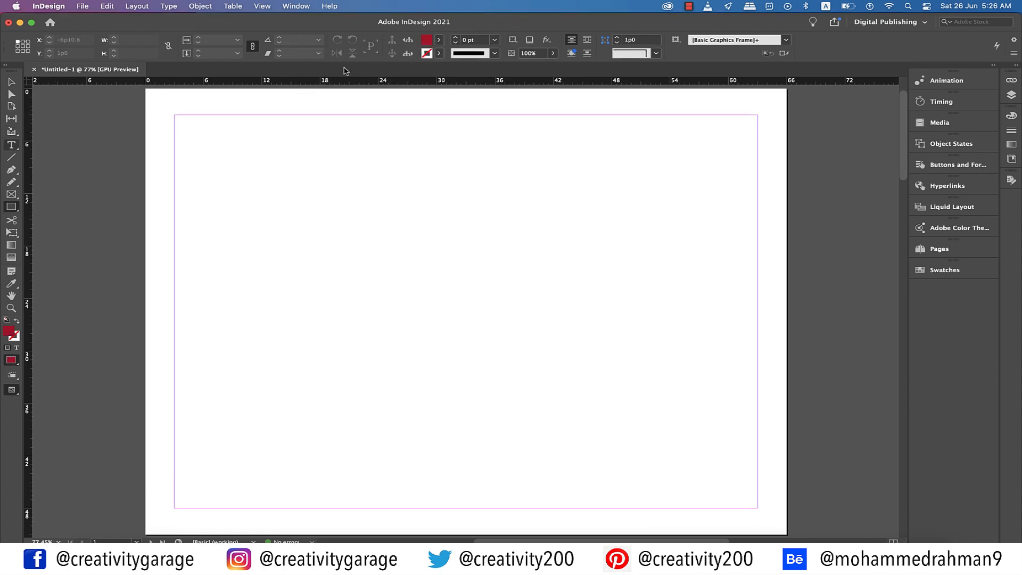
Step: Start a rectangle at the upper-left margin corner, spanning the full 60p0 margin width, and divide it into four columns
{"action": "left_click_drag", "start_coordinate": [174, 115], "coordinate": [758, 384]}
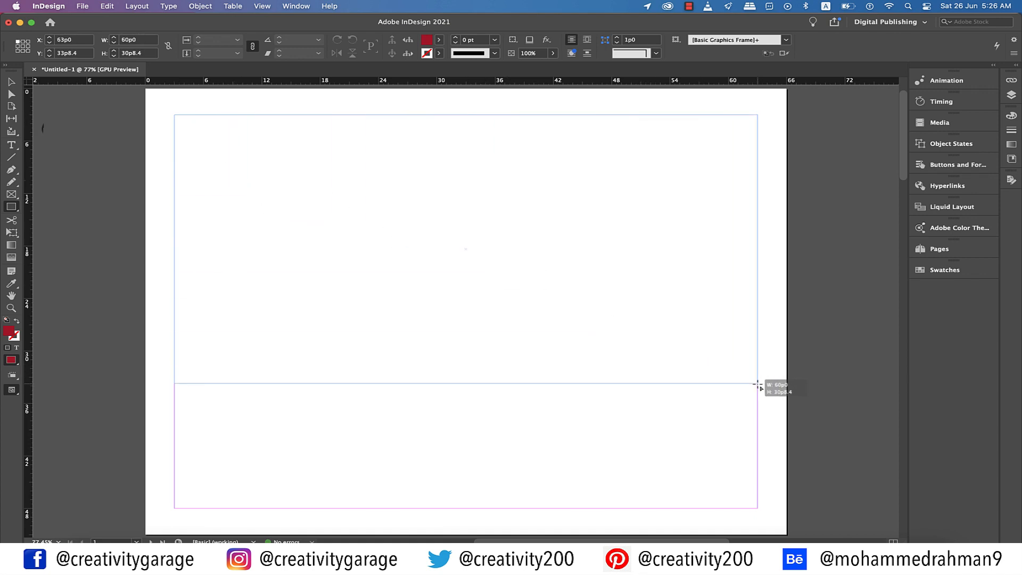
{"action": "key", "text": "Right"}
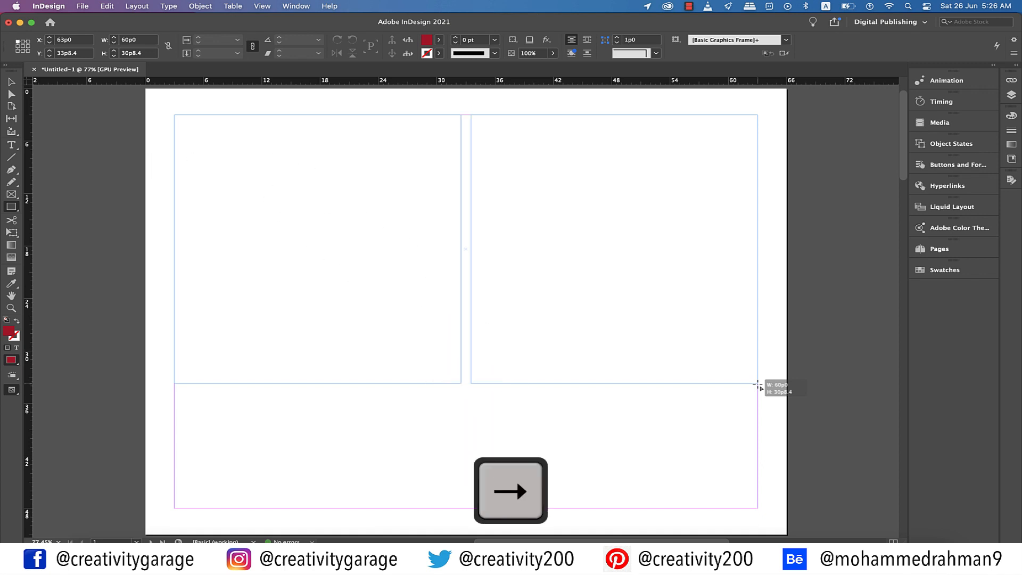
{"action": "key", "text": "Right"}
{"action": "left_click_drag", "start_coordinate": [758, 384], "coordinate": [757, 399]}
{"action": "key", "text": "Right"}
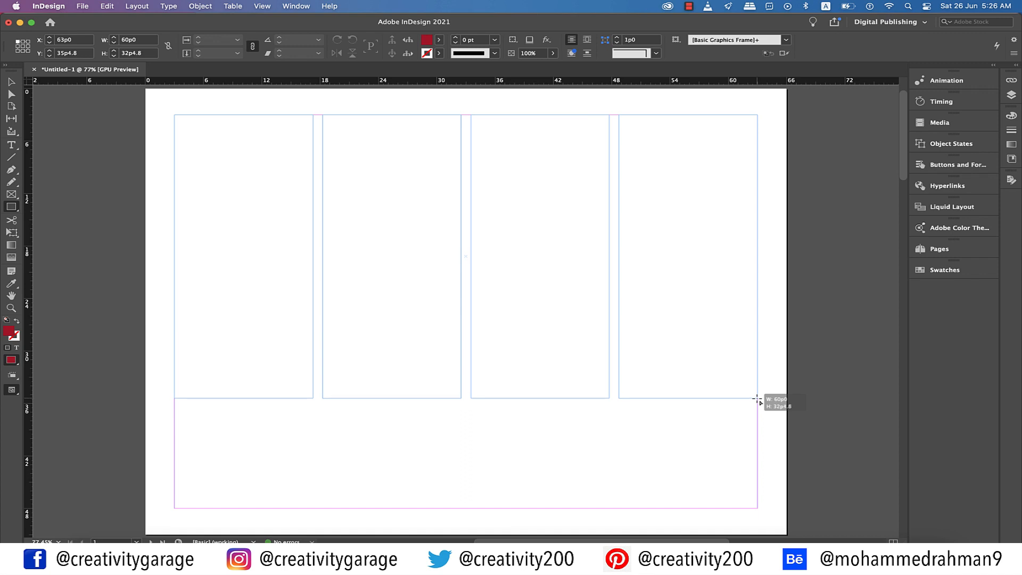
Step: Divide the rectangles being drawn into four rows and extend the grid to about 36p9.6 high
{"action": "key", "text": "Up"}
{"action": "left_click_drag", "start_coordinate": [757, 399], "coordinate": [759, 438]}
{"action": "key", "text": "Up"}
{"action": "key", "text": "Up"}
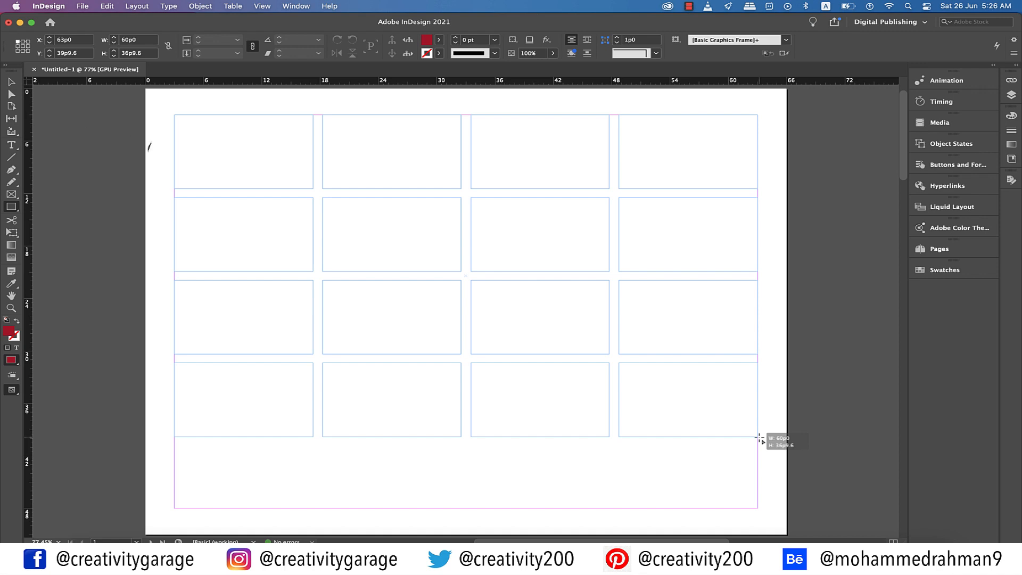
Step: Reduce the grid being drawn to a single rectangle of about 60p0 by 36p9.6, and undo the finished rectangle
{"action": "left_click_drag", "start_coordinate": [760, 438], "coordinate": [759, 437]}
{"action": "key", "text": "Left"}
{"action": "key", "text": "Left"}
{"action": "key", "text": "Left"}
{"action": "key", "text": "Down"}
{"action": "key", "text": "Down"}
{"action": "key", "text": "Down"}
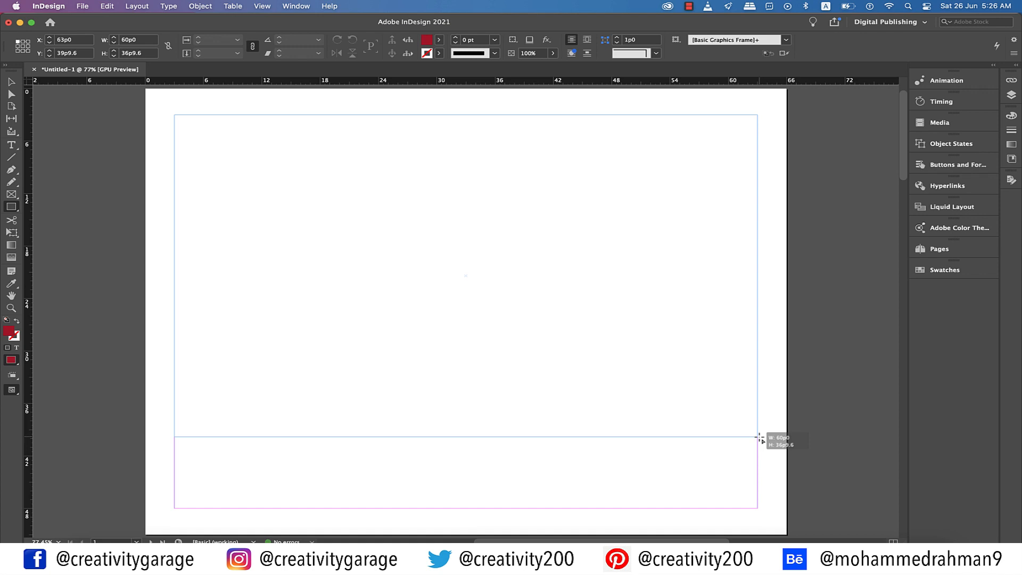
{"action": "left_click_drag", "start_coordinate": [759, 437], "coordinate": [759, 437]}
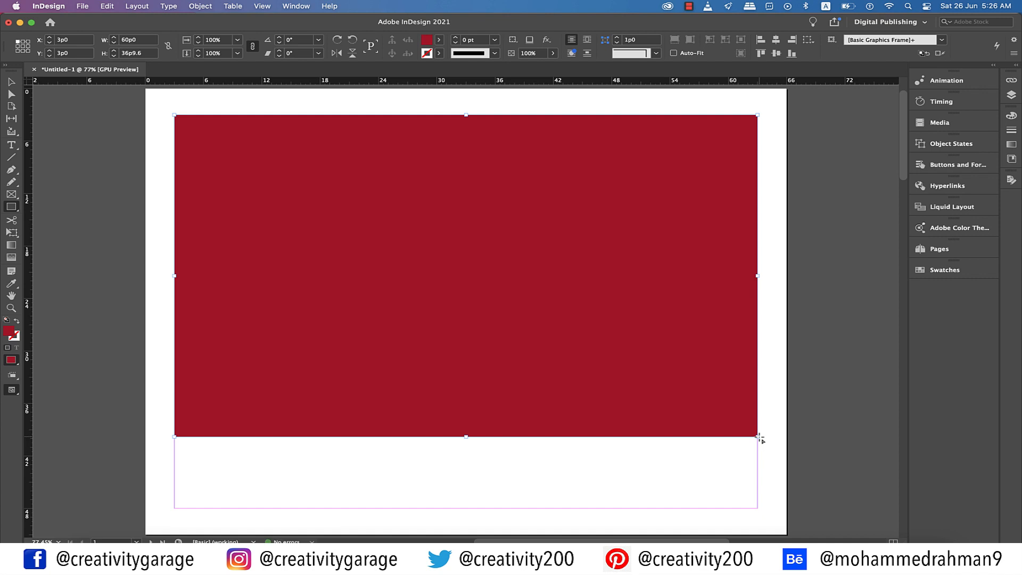
{"action": "key", "text": "super+z"}
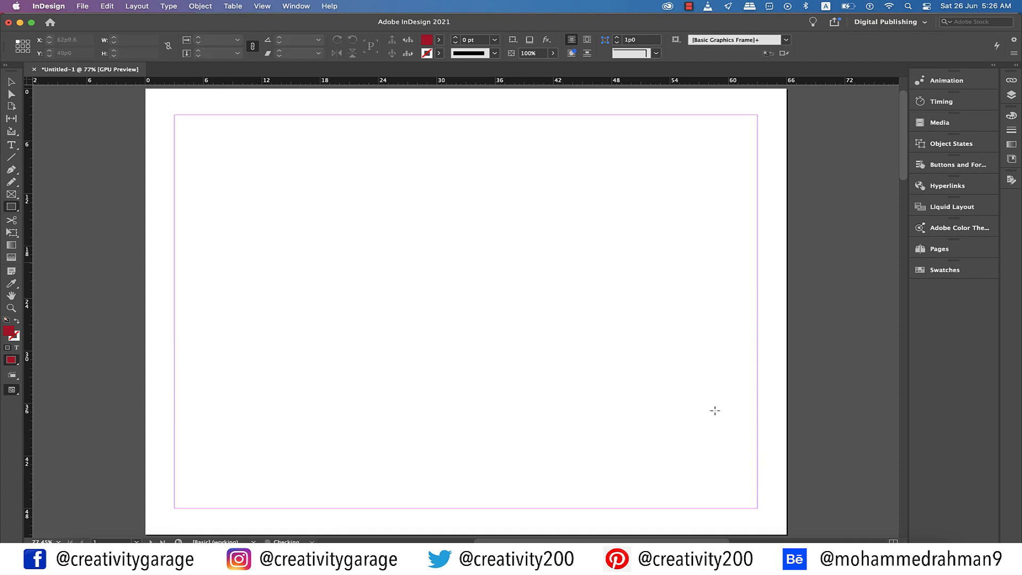
Step: Start a 60p0 by 45p0 rectangle filling the page margins and divide it into four columns and three rows
{"action": "left_click_drag", "start_coordinate": [113, 117], "coordinate": [681, 498]}
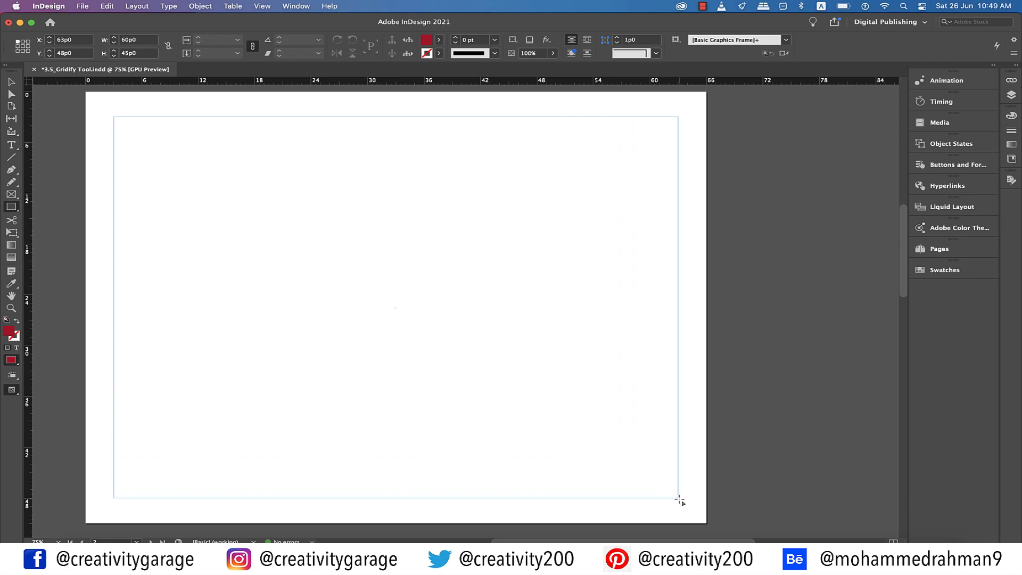
{"action": "key", "text": "Right"}
{"action": "key", "text": "Right"}
{"action": "key", "text": "Right"}
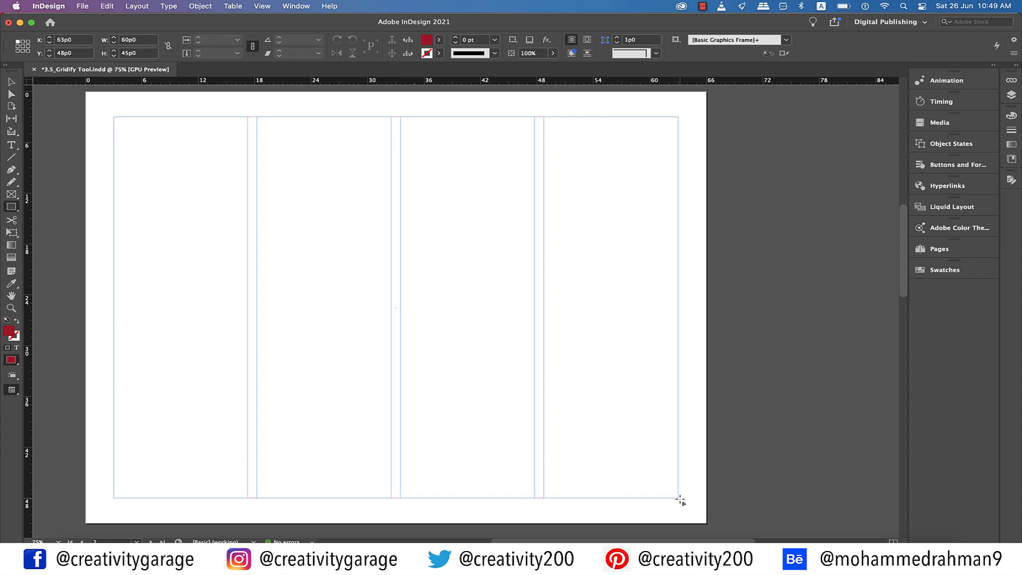
{"action": "key", "text": "Up"}
{"action": "key", "text": "Up"}
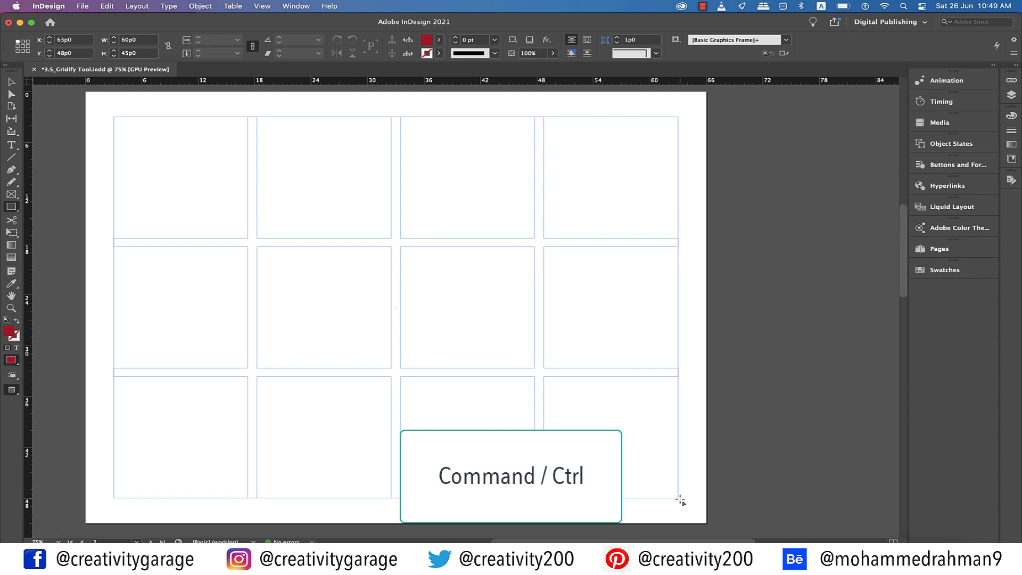
Step: Widen the spacing between the four columns of the grid while it is still being drawn
{"action": "key", "text": "super+Right"}
{"action": "key", "text": "super+Right"}
{"action": "key", "text": "super+Right"}
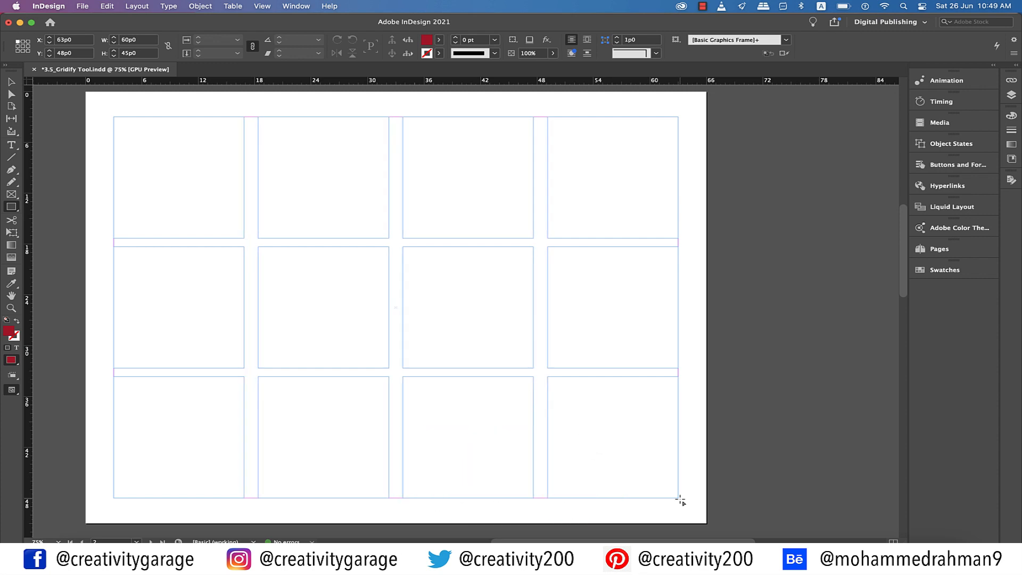
{"action": "key", "text": "super+Right"}
{"action": "key", "text": "super+Right"}
{"action": "key", "text": "super+Right"}
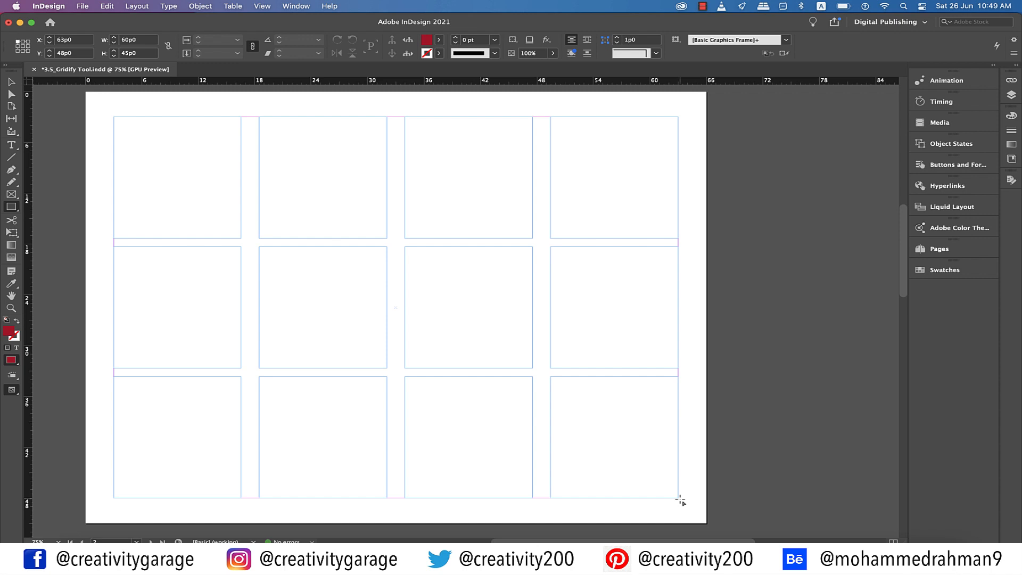
{"action": "key", "text": "super+Right"}
Step: Widen the spacing between the three rows and finish drawing the grid
{"action": "key", "text": "super+Up"}
{"action": "key", "text": "super+Up"}
{"action": "key", "text": "super+Up"}
{"action": "key", "text": "super+Up"}
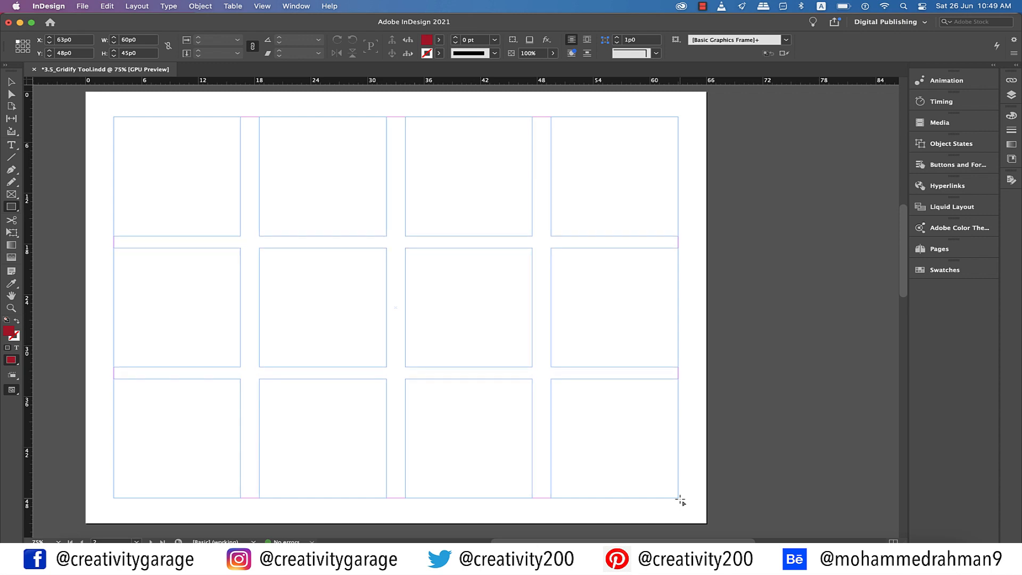
{"action": "key", "text": "super+Up"}
{"action": "key", "text": "super+Up"}
{"action": "key", "text": "super+Up"}
{"action": "key", "text": "super+Up"}
{"action": "left_click_drag", "start_coordinate": [680, 500], "coordinate": [680, 499]}
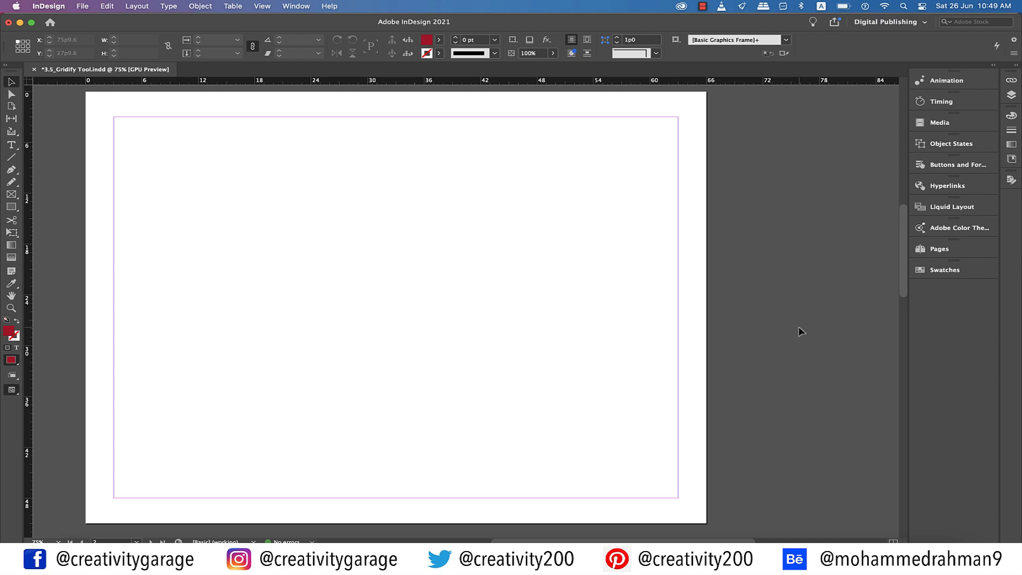
Step: Draw a four-by-four grid of rectangles across the full margin width, about 60p0 by 39p2.4 overall
{"action": "left_click_drag", "start_coordinate": [174, 115], "coordinate": [752, 436]}
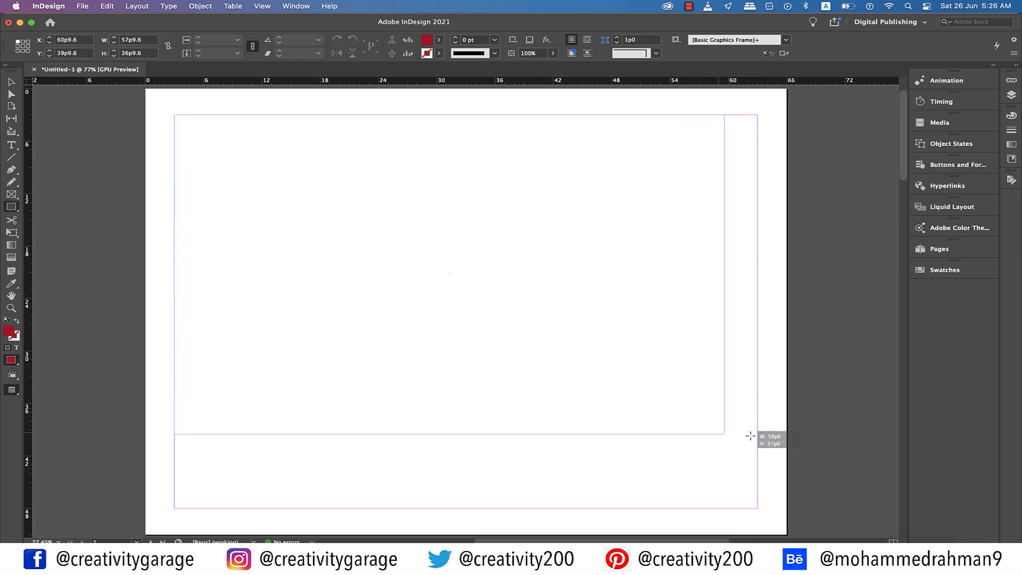
{"action": "key", "text": "Right"}
{"action": "key", "text": "Right"}
{"action": "key", "text": "Right"}
{"action": "key", "text": "Up"}
{"action": "key", "text": "Up"}
{"action": "key", "text": "Up"}
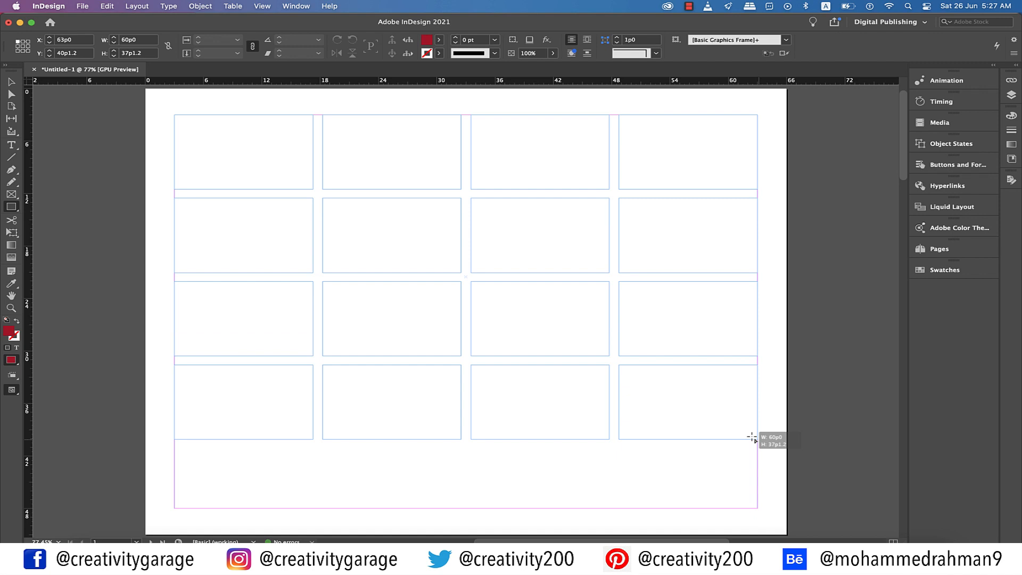
{"action": "left_click_drag", "start_coordinate": [751, 436], "coordinate": [757, 456]}
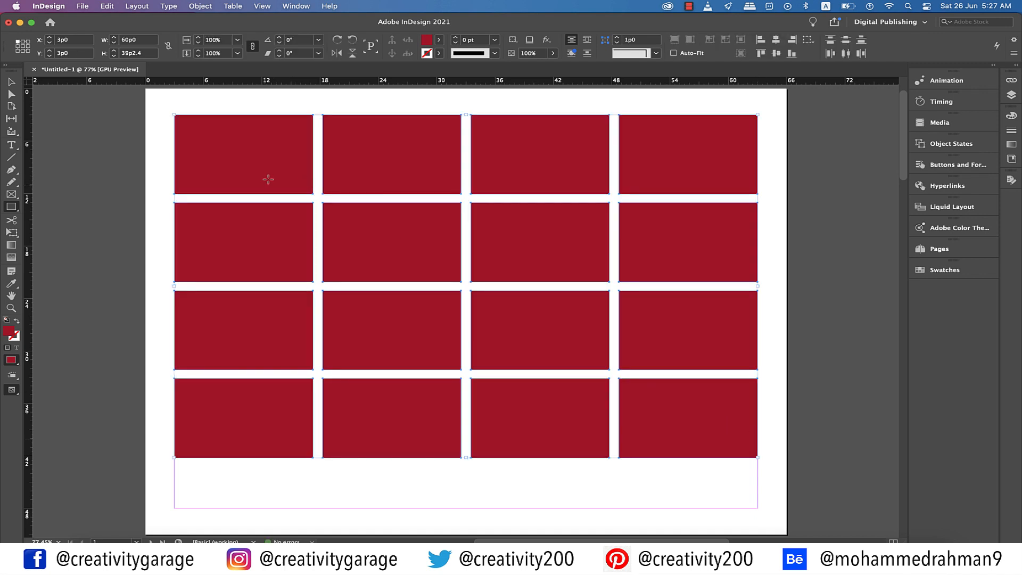
Step: With the Gap tool, shift the gap between the first two columns right and left, and try resizing the gap itself
{"action": "left_click", "coordinate": [11, 118]}
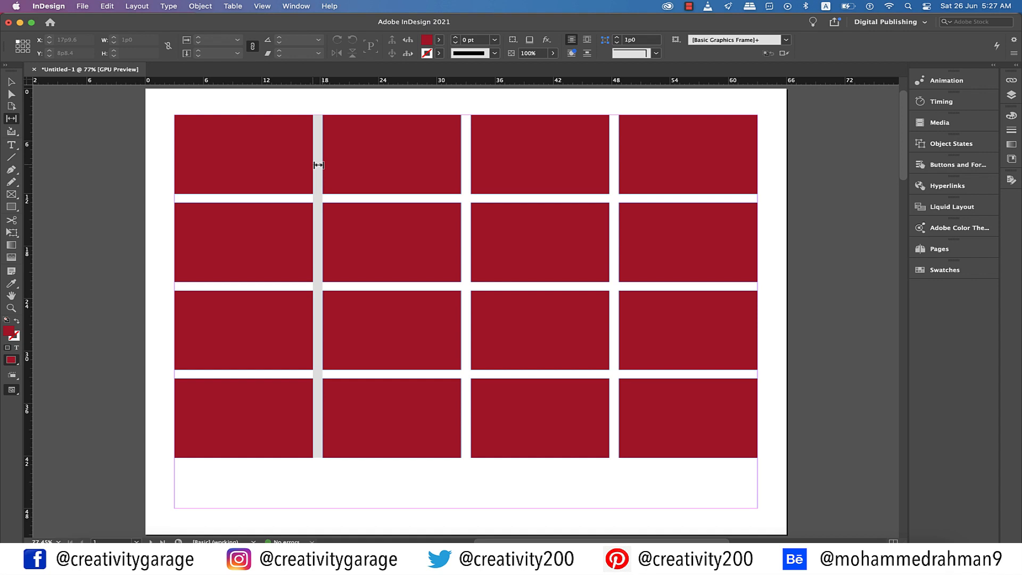
{"action": "left_click_drag", "start_coordinate": [318, 165], "coordinate": [368, 172]}
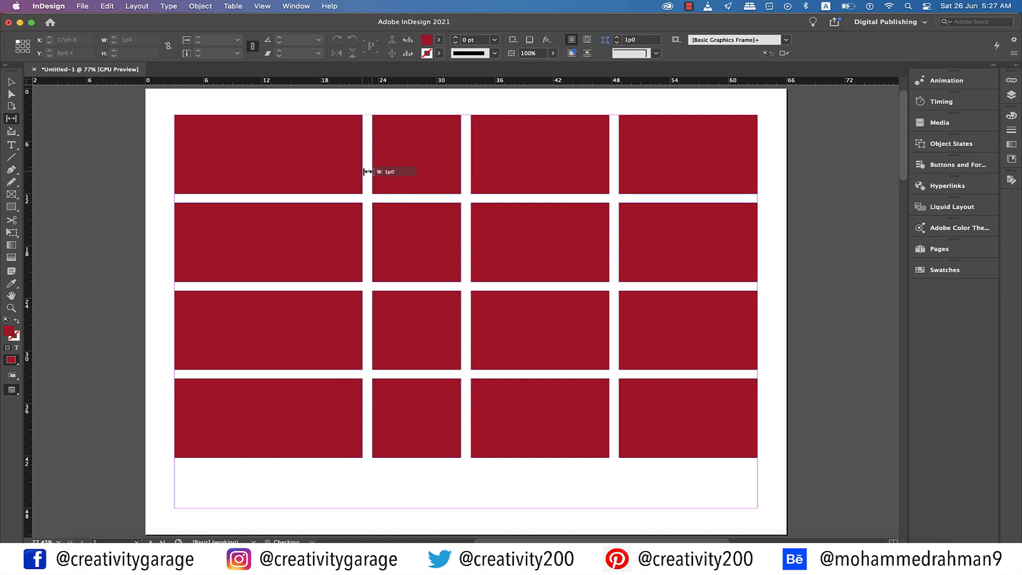
{"action": "left_click_drag", "start_coordinate": [367, 172], "coordinate": [301, 173]}
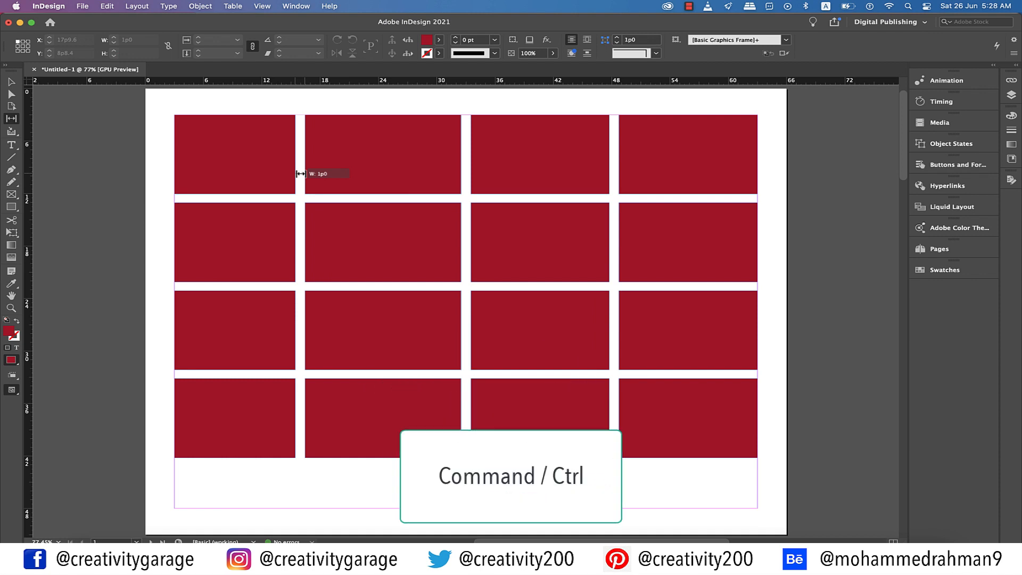
{"action": "left_click_drag", "start_coordinate": [301, 173], "coordinate": [338, 185]}
Step: Move the gap between the first two columns together with its adjoining rectangles, keeping the rectangles' widths
{"action": "left_click_drag", "start_coordinate": [338, 184], "coordinate": [331, 184]}
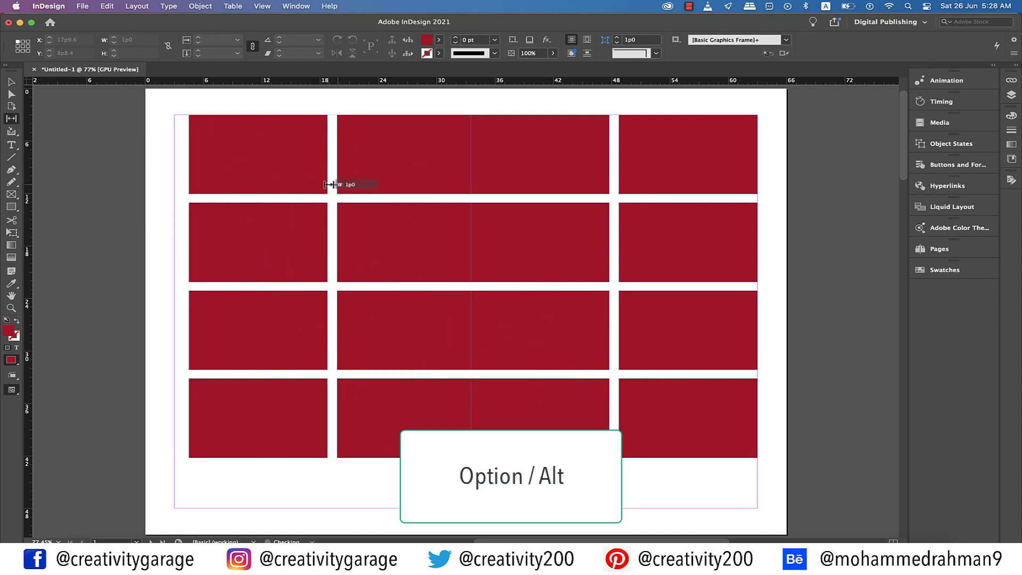
{"action": "left_click_drag", "start_coordinate": [329, 184], "coordinate": [297, 188]}
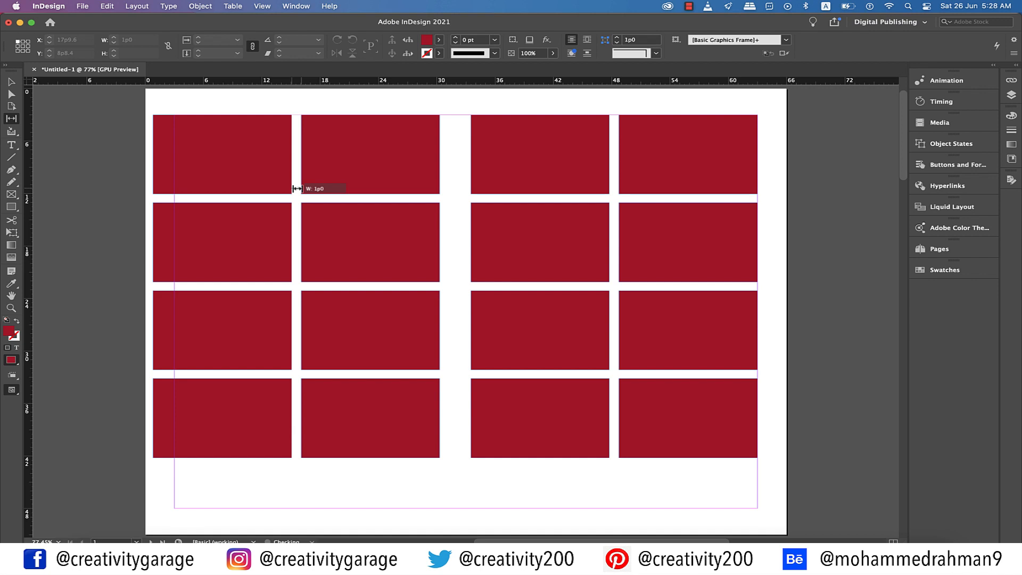
{"action": "left_click_drag", "start_coordinate": [297, 188], "coordinate": [325, 236]}
{"action": "mouse_move", "coordinate": [365, 199]}
{"action": "left_mouse_down"}
{"action": "mouse_move", "coordinate": [374, 217]}
{"action": "mouse_move", "coordinate": [374, 189]}
{"action": "mouse_move", "coordinate": [376, 198]}
{"action": "left_mouse_up"}
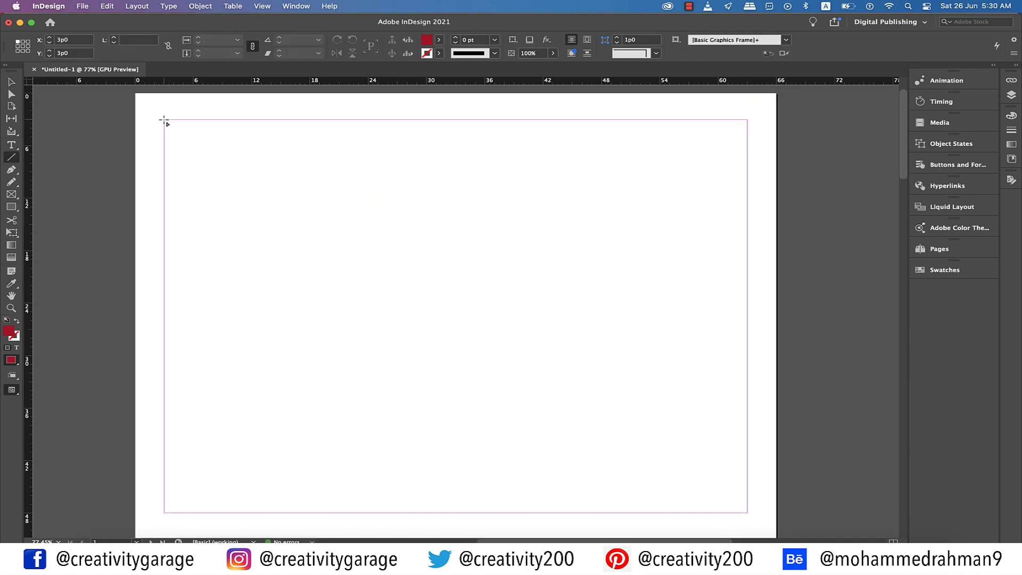
Step: Draw a horizontal 5 pt line about 46p2.4 long from the left margin, nudged to just below the upper margin
{"action": "left_click_drag", "start_coordinate": [164, 119], "coordinate": [613, 120]}
{"action": "key", "text": "v"}
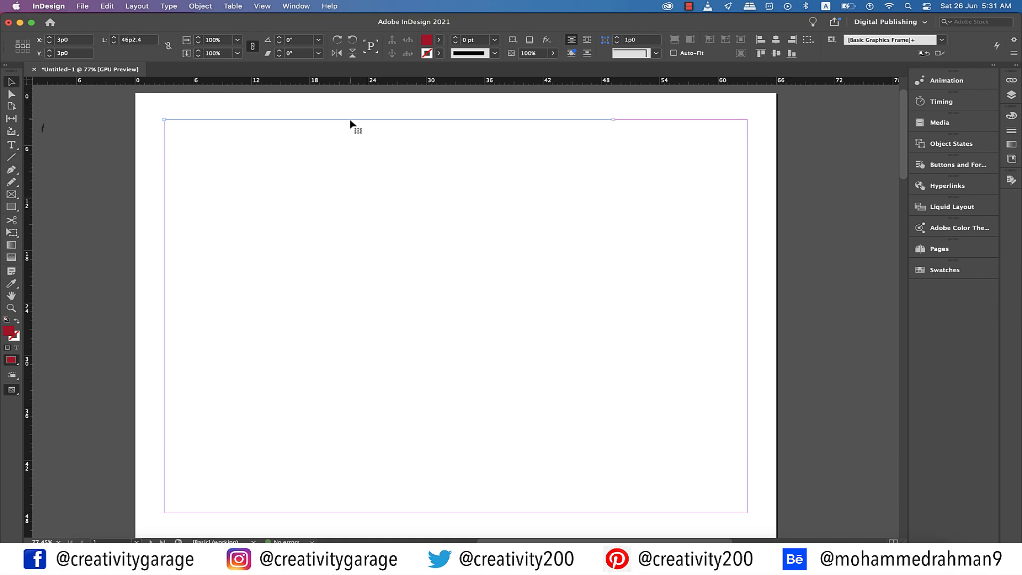
{"action": "key", "text": "shift+Down"}
{"action": "left_click", "coordinate": [495, 40]}
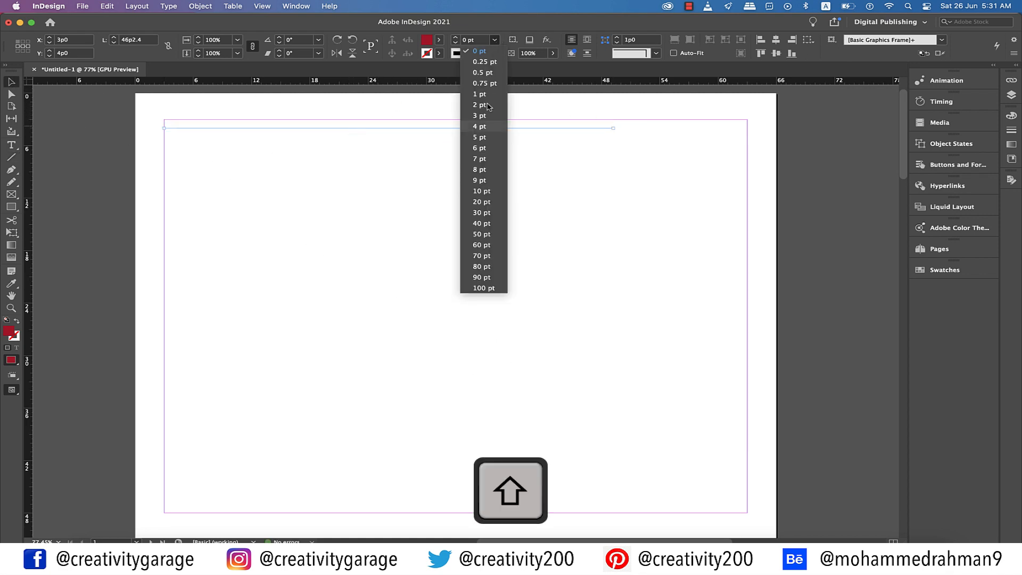
{"action": "left_click", "coordinate": [481, 140]}
{"action": "left_click", "coordinate": [410, 166]}
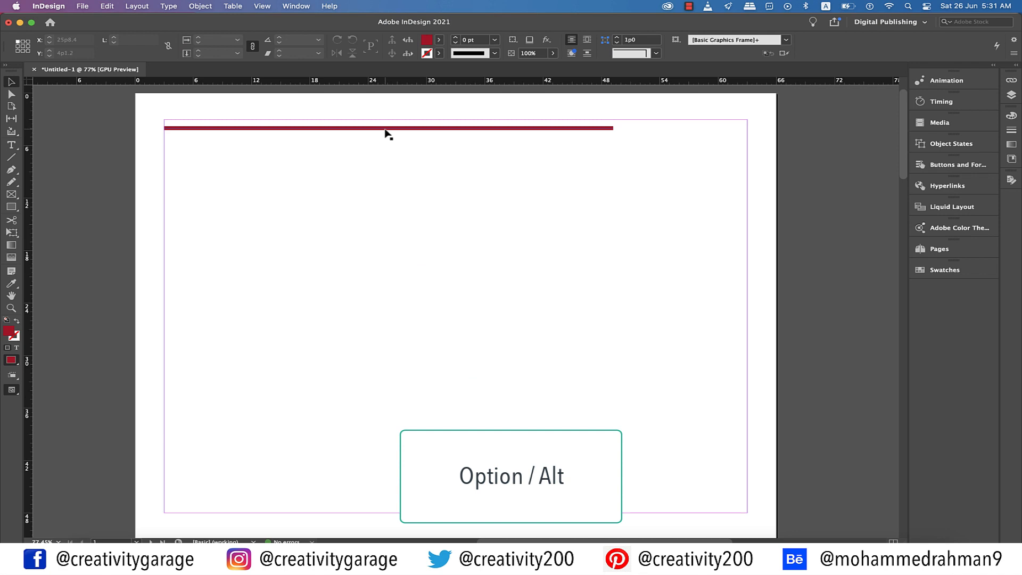
Step: Duplicate the line straight down into eight evenly spaced lines covering about 30p10.8 in height
{"action": "left_click_drag", "start_coordinate": [388, 133], "coordinate": [390, 381]}
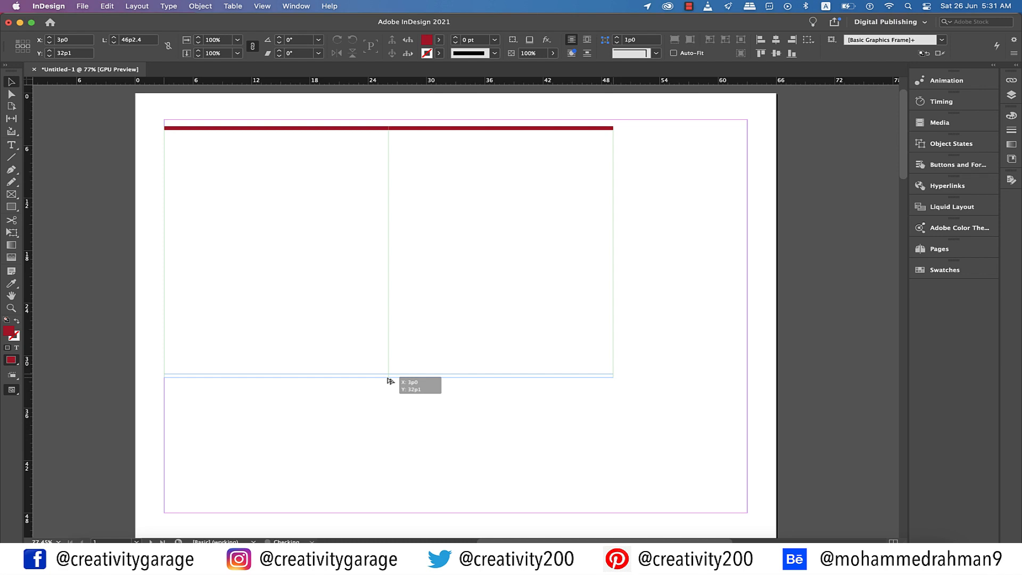
{"action": "left_click_drag", "start_coordinate": [390, 381], "coordinate": [391, 381]}
{"action": "key", "text": "Right"}
{"action": "key", "text": "Up"}
{"action": "key", "text": "Up"}
{"action": "key", "text": "Up"}
{"action": "key", "text": "Up"}
{"action": "key", "text": "Up"}
{"action": "key", "text": "Up"}
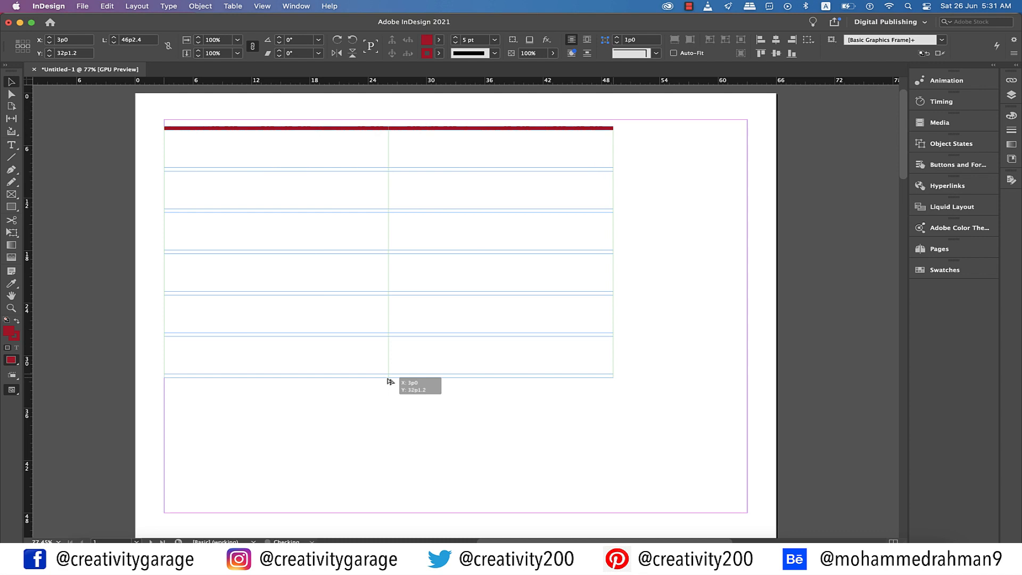
{"action": "key", "text": "Up"}
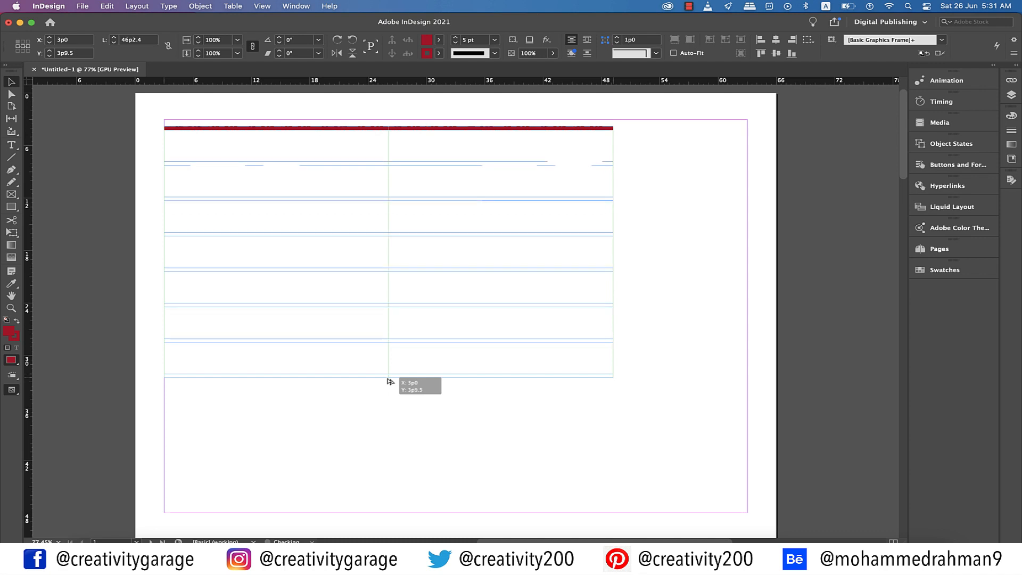
{"action": "left_click_drag", "start_coordinate": [390, 381], "coordinate": [461, 489]}
{"action": "left_click_drag", "start_coordinate": [389, 488], "coordinate": [389, 397]}
Step: Measure the gap between the second and third lines with the Gap tool
{"action": "key", "text": "u"}
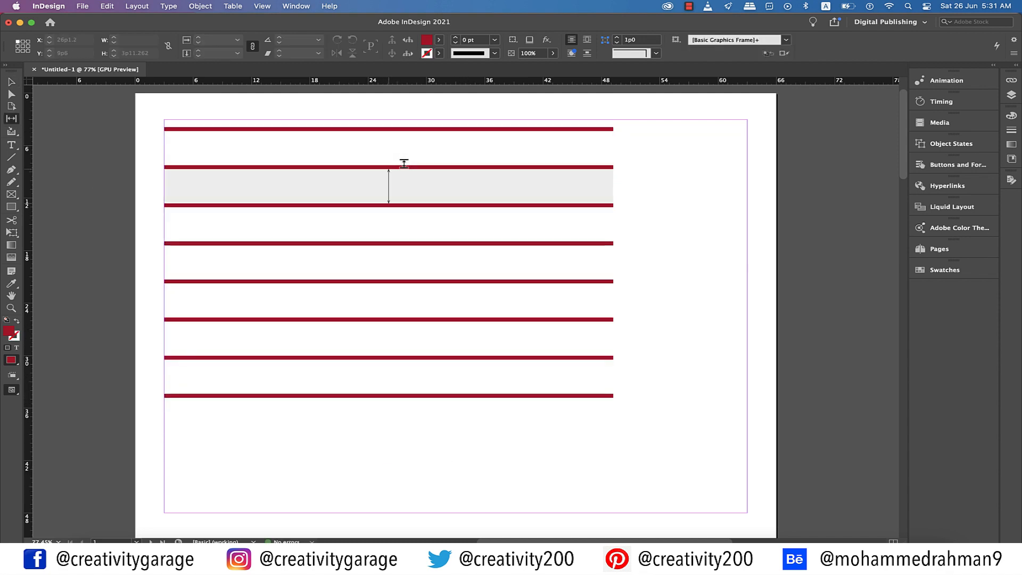
{"action": "mouse_move", "coordinate": [389, 185]}
{"action": "left_mouse_down"}
{"action": "mouse_move", "coordinate": [390, 166]}
{"action": "mouse_move", "coordinate": [387, 180]}
{"action": "left_mouse_up"}
{"action": "left_click_drag", "start_coordinate": [471, 192], "coordinate": [469, 183]}
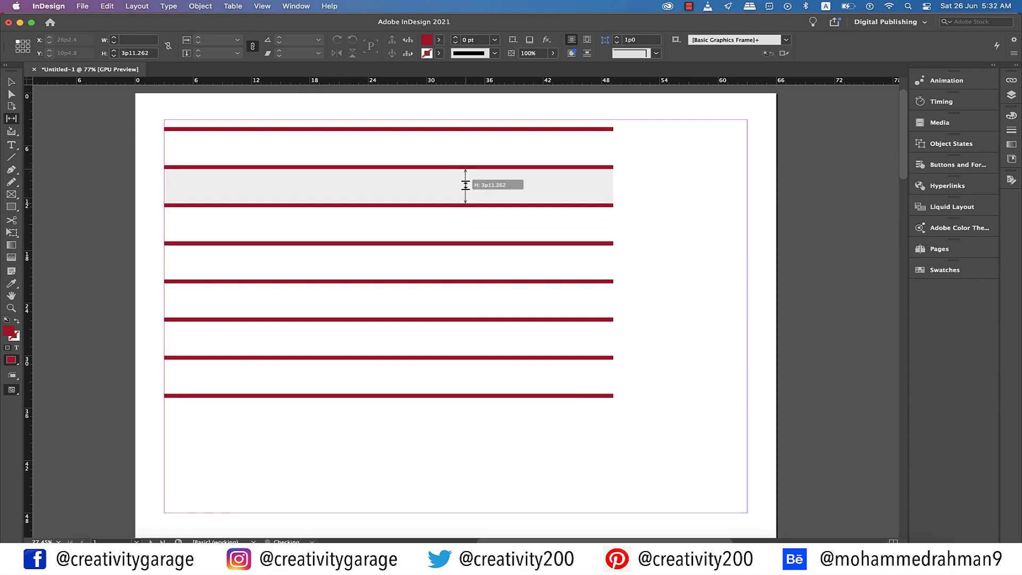
Step: Select all eight lines on the page and delete them
{"action": "key", "text": "v"}
{"action": "left_click_drag", "start_coordinate": [144, 108], "coordinate": [702, 476]}
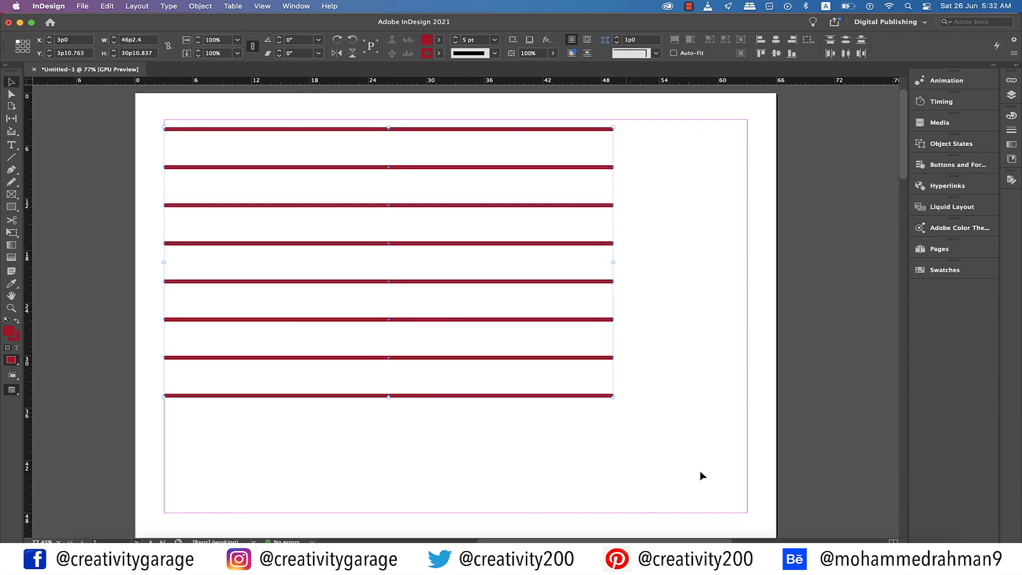
{"action": "key", "text": "Delete"}
Step: Draw a grid of linked text frames, five columns by two rows, from the upper margin across the full margin width, about 31p8.4 high
{"action": "left_click", "coordinate": [11, 145]}
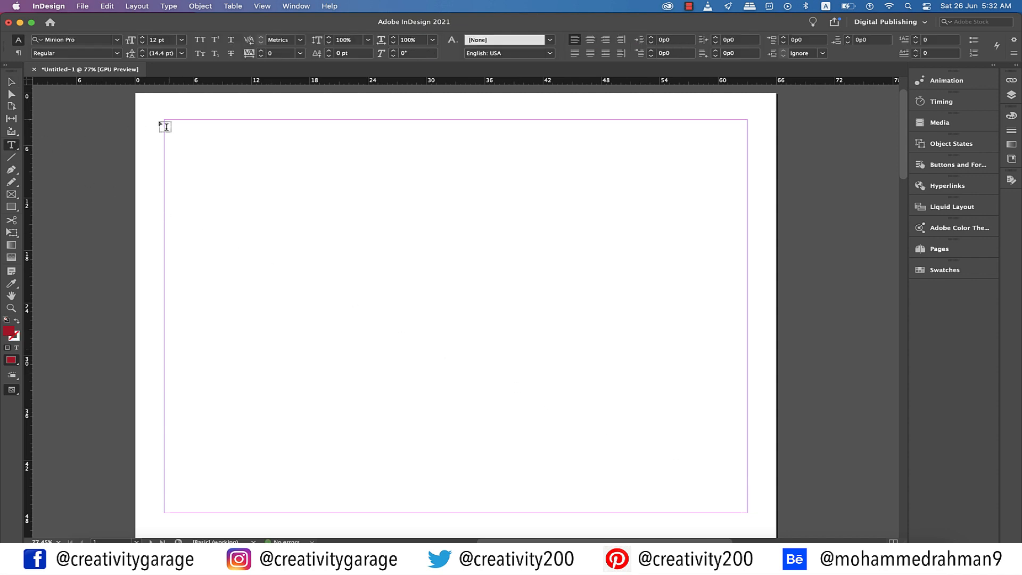
{"action": "left_click_drag", "start_coordinate": [166, 124], "coordinate": [749, 372]}
{"action": "key", "text": "Right"}
{"action": "key", "text": "Right"}
{"action": "key", "text": "Right"}
{"action": "key", "text": "Right"}
{"action": "key", "text": "Up"}
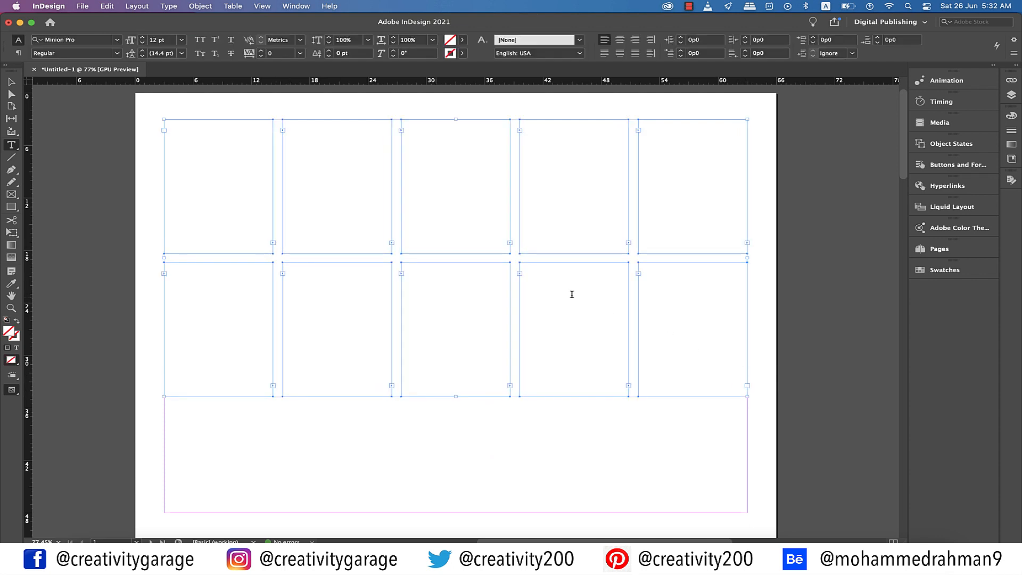
Step: Fill the linked text frames with placeholder text, starting from the first frame
{"action": "left_click", "coordinate": [211, 136]}
{"action": "right_click", "coordinate": [204, 137]}
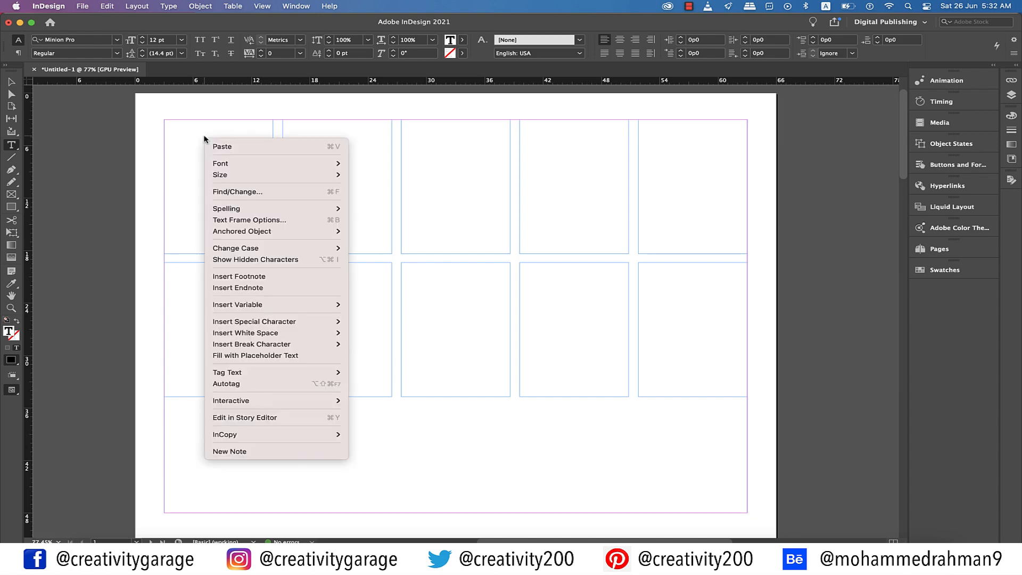
{"action": "left_click", "coordinate": [272, 355]}
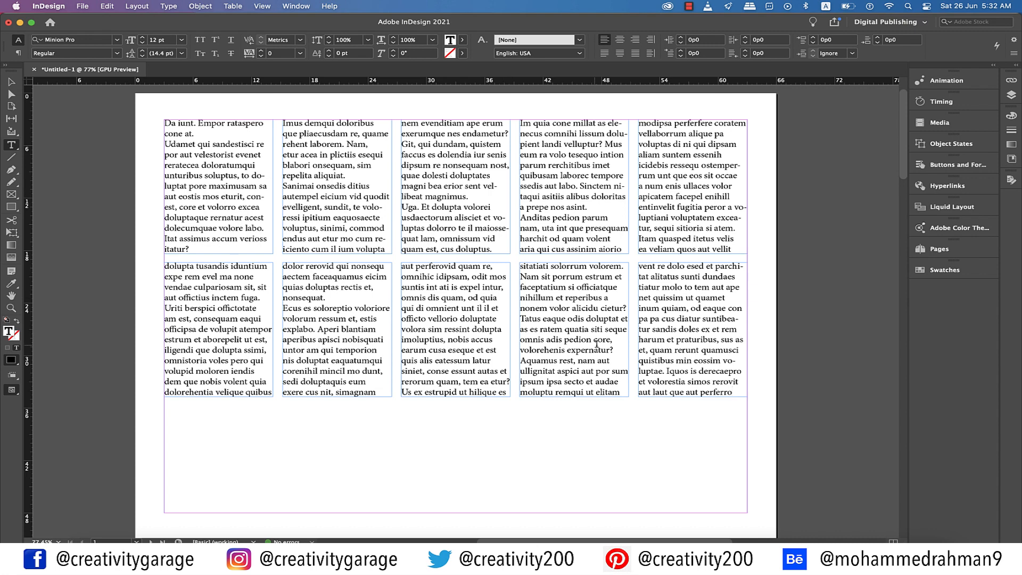
Step: Shift the gap between the second and third columns of text frames slightly to the right with the Gap tool
{"action": "left_click", "coordinate": [11, 83]}
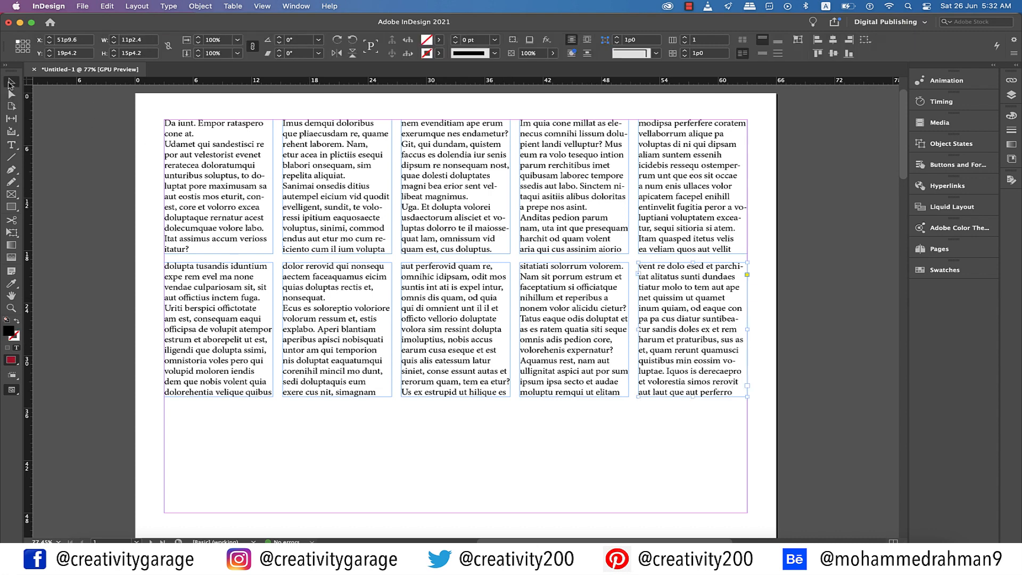
{"action": "left_click", "coordinate": [11, 118]}
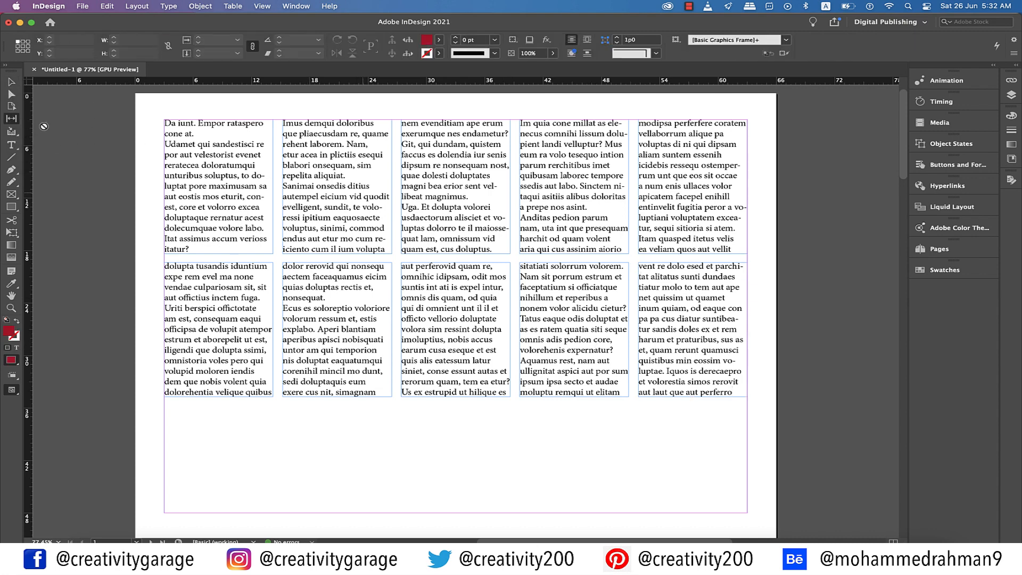
{"action": "mouse_move", "coordinate": [397, 194]}
{"action": "left_mouse_down"}
{"action": "mouse_move", "coordinate": [418, 195]}
{"action": "mouse_move", "coordinate": [367, 196]}
{"action": "mouse_move", "coordinate": [402, 198]}
{"action": "left_mouse_up"}
Step: Select all ten text frames on the page and delete them
{"action": "left_click_drag", "start_coordinate": [775, 109], "coordinate": [143, 392]}
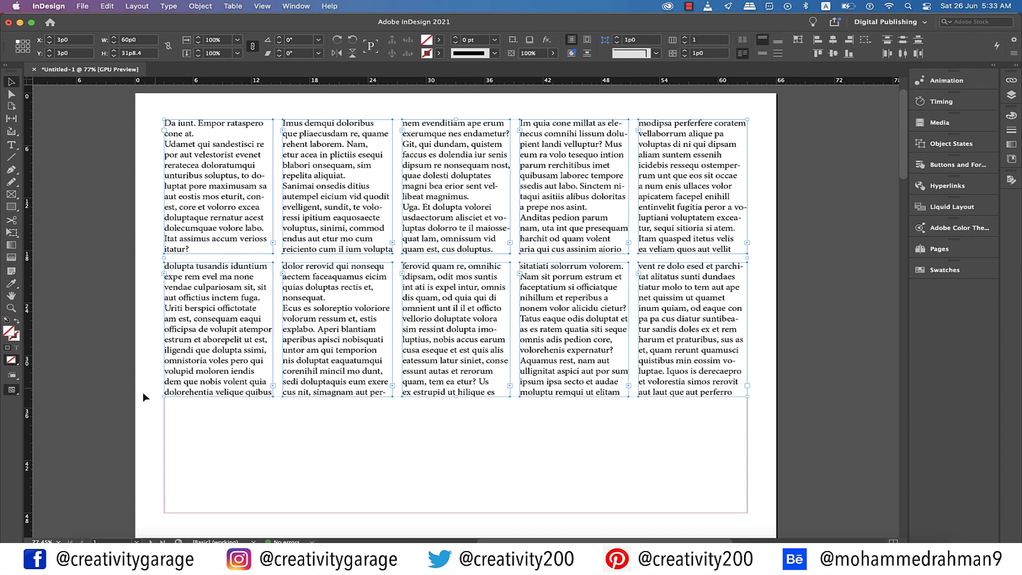
{"action": "key", "text": "Delete"}
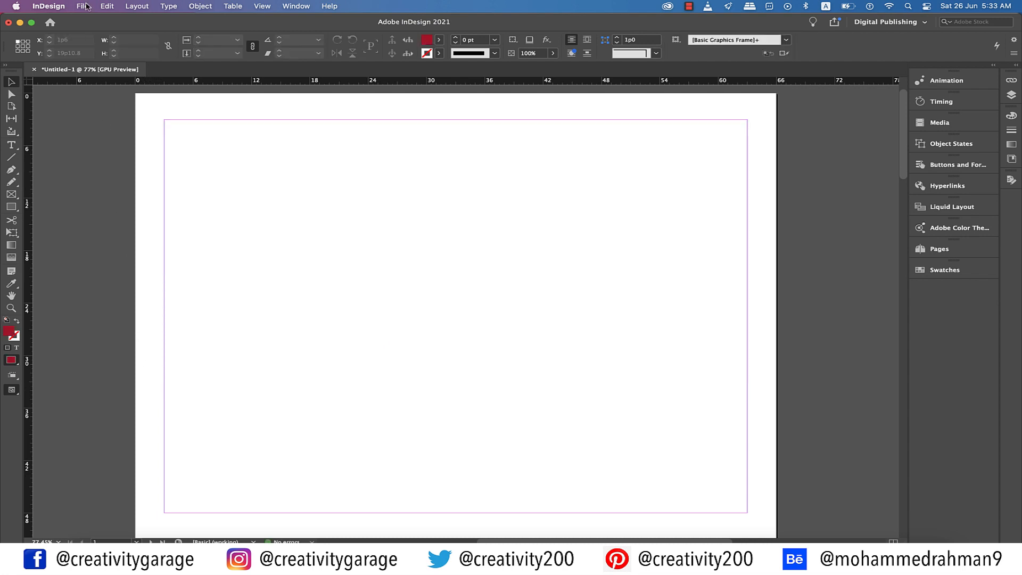
Step: Load all six JPEG images from the 3.5_Gridify Tool folder for placing on the page
{"action": "left_click", "coordinate": [86, 6]}
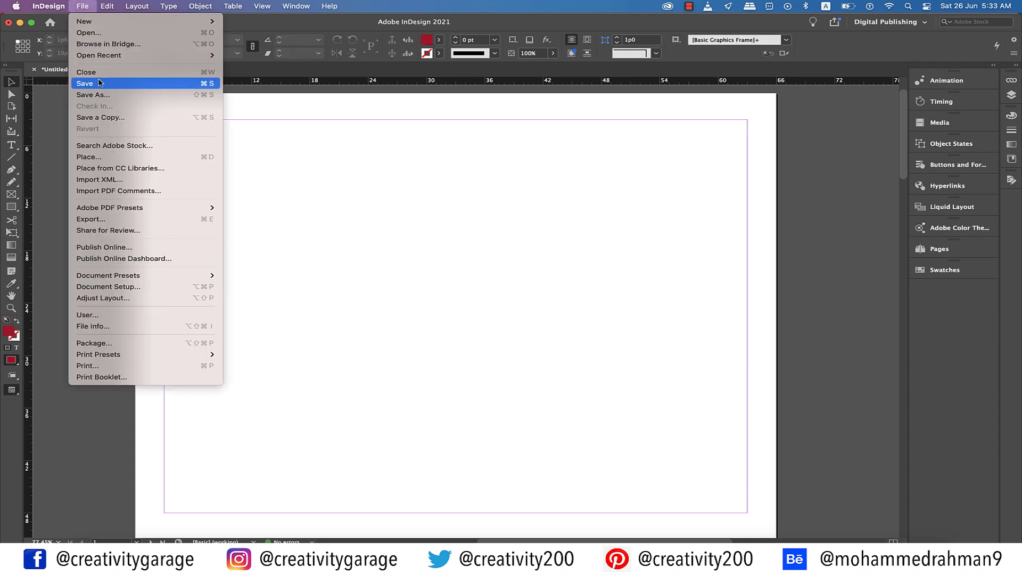
{"action": "left_click", "coordinate": [119, 159]}
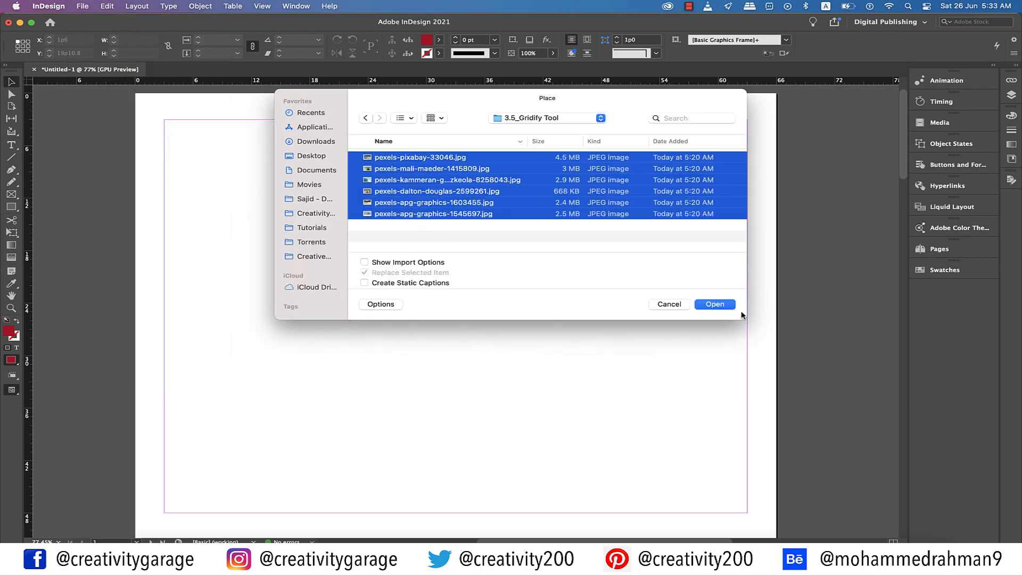
{"action": "left_click", "coordinate": [723, 305]}
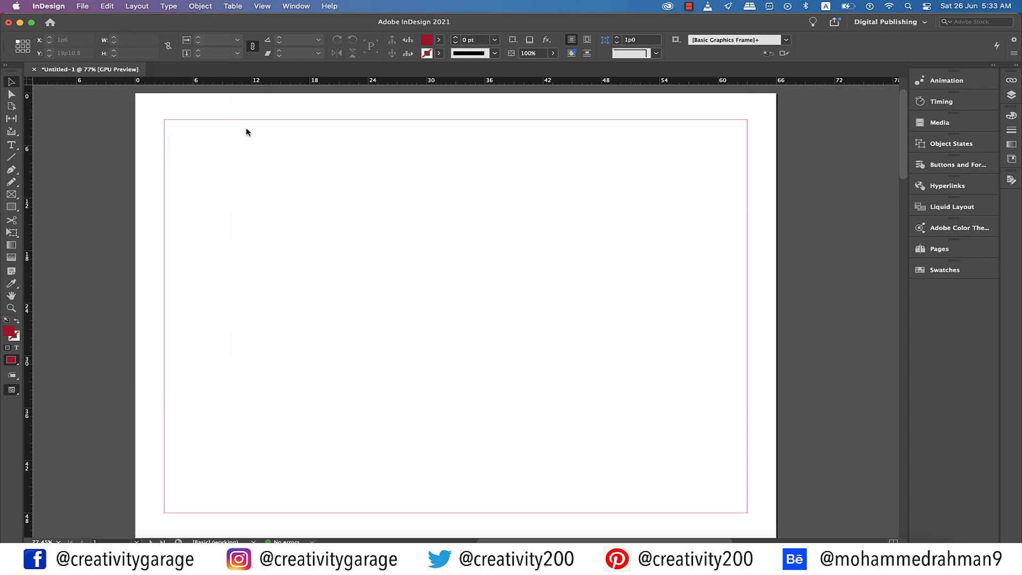
{"action": "left_click", "coordinate": [248, 164]}
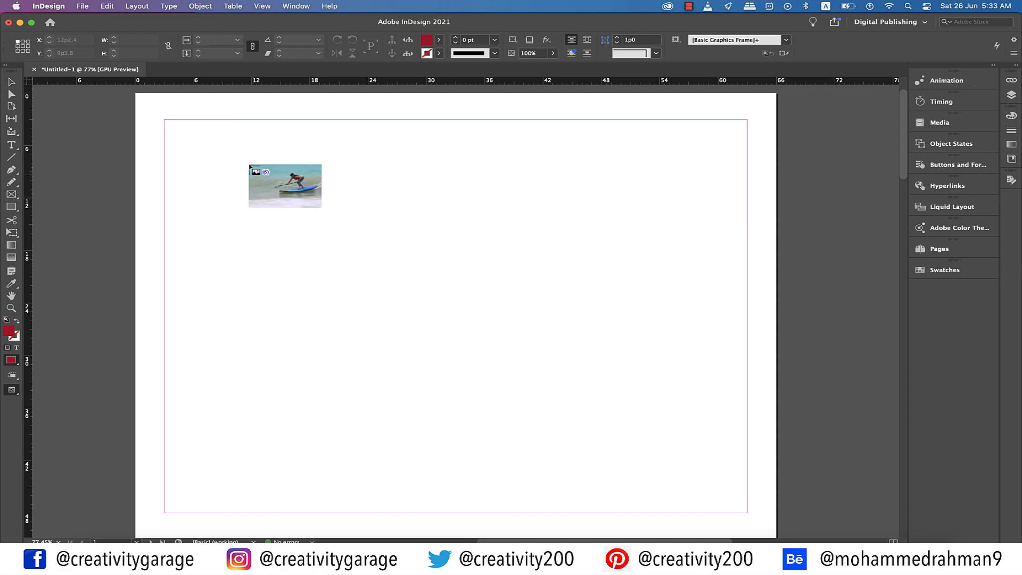
Step: Cycle through the loaded images to preview each one before placing them
{"action": "scroll", "coordinate": [250, 166], "scroll_direction": "up", "scroll_amount": 2}
{"action": "scroll", "coordinate": [250, 166], "scroll_direction": "down", "scroll_amount": 2}
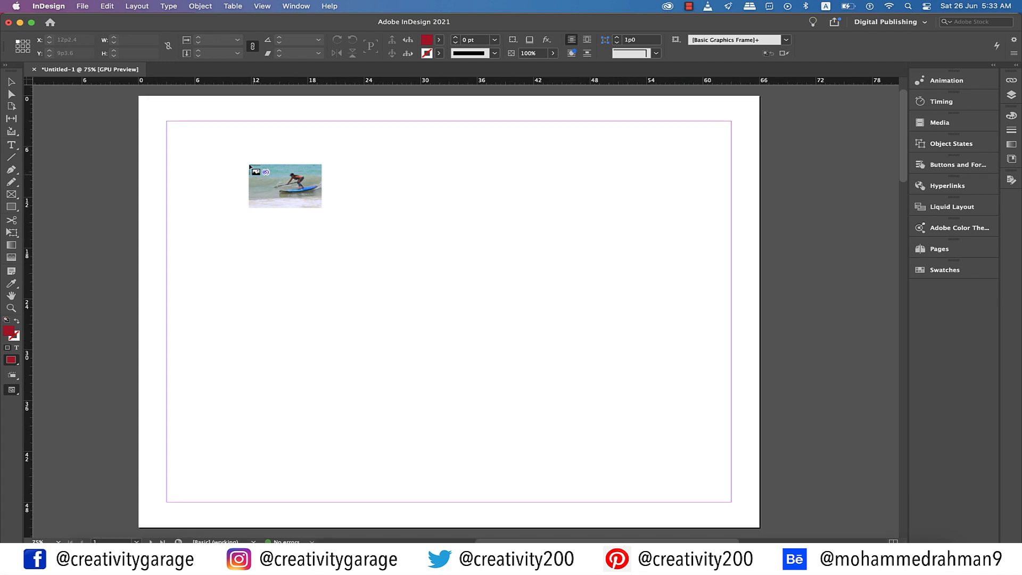
{"action": "key", "text": "Right"}
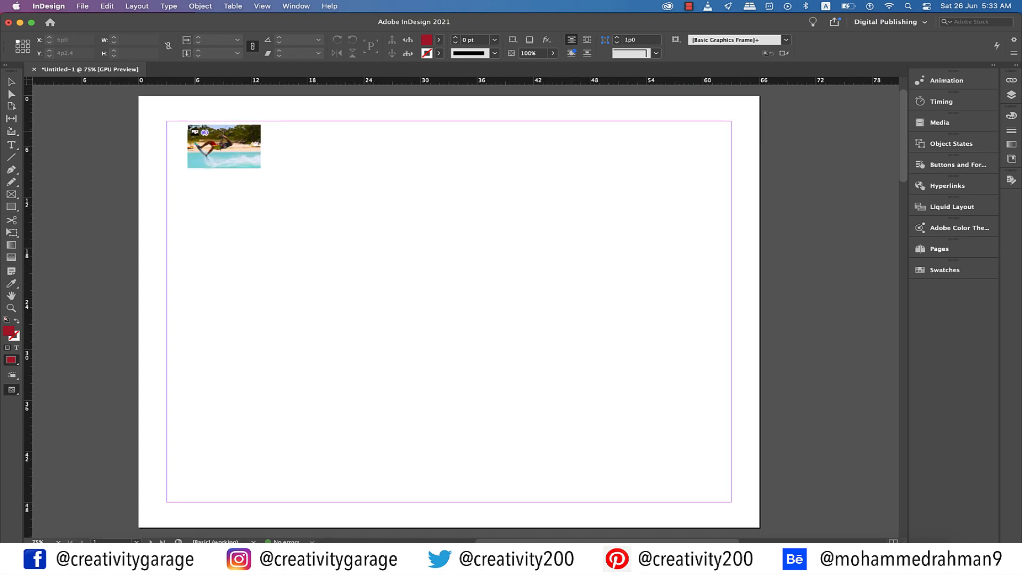
{"action": "key", "text": "Right"}
{"action": "key", "text": "Right"}
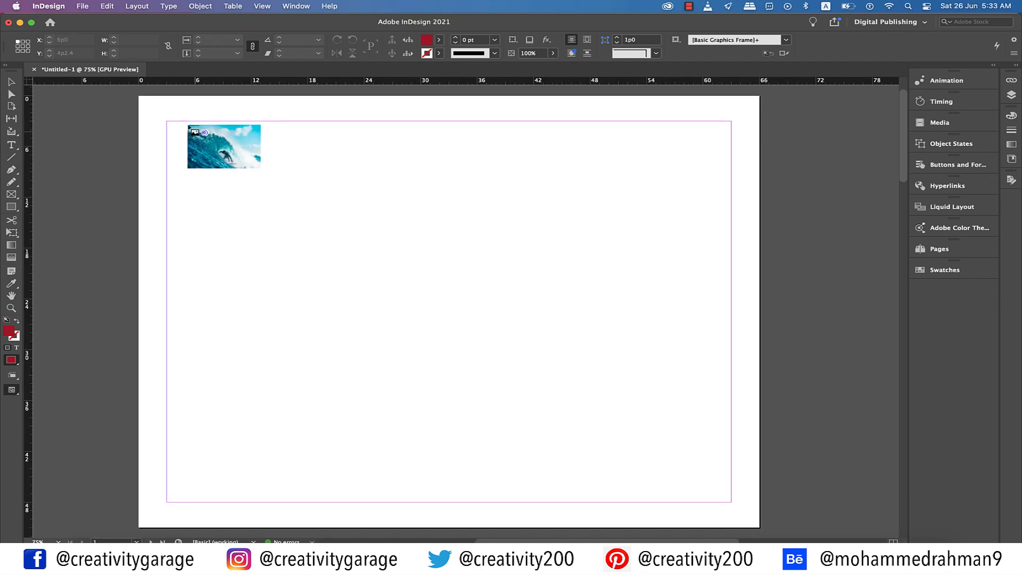
{"action": "key", "text": "Right"}
{"action": "key", "text": "Right"}
{"action": "key", "text": "Right"}
{"action": "key", "text": "Right"}
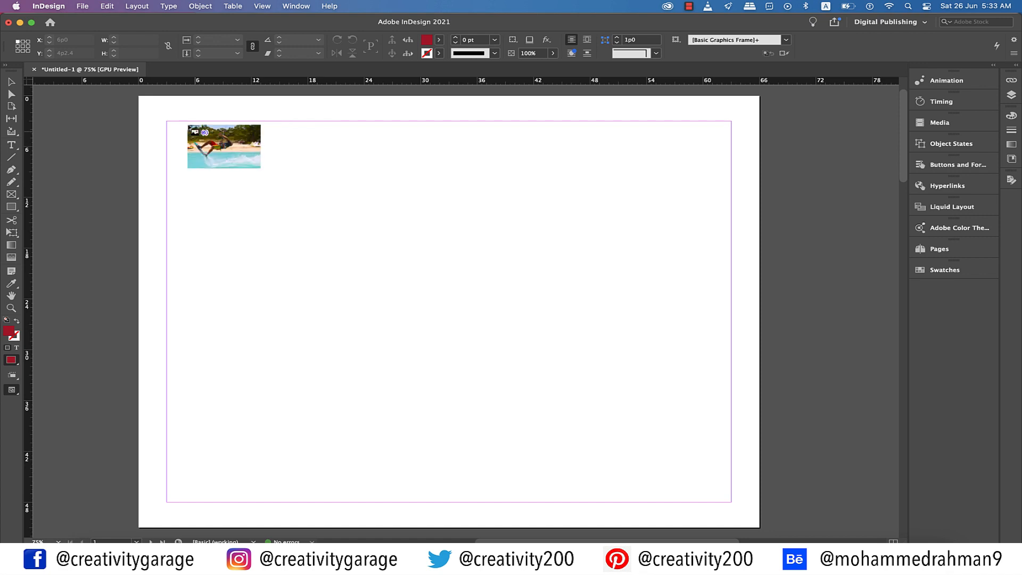
{"action": "key", "text": "Right"}
{"action": "key", "text": "Right"}
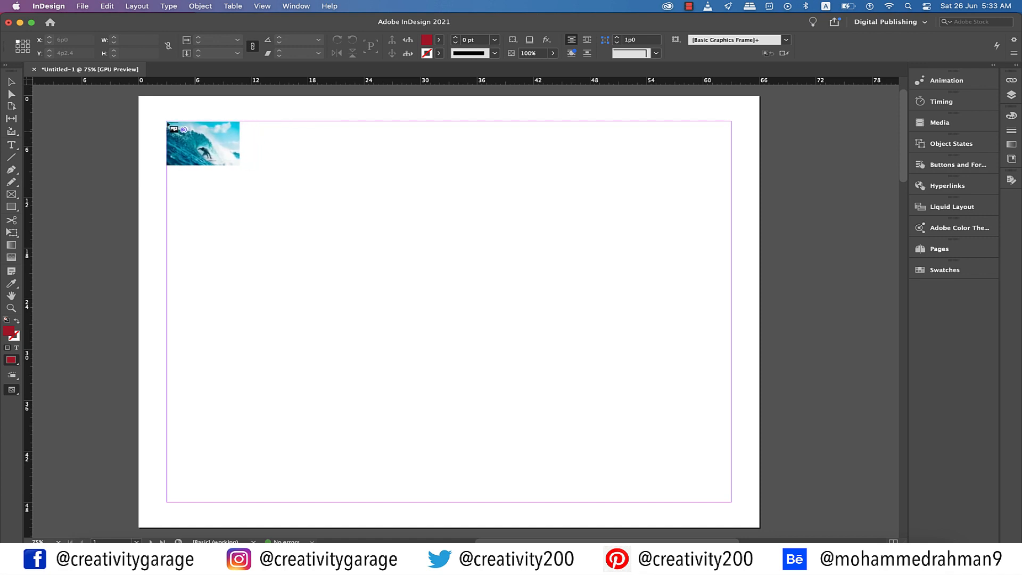
Step: Place the six images as a grid of three columns by two rows across the margin width, about 60p0 by 35p8.4
{"action": "left_click_drag", "start_coordinate": [167, 121], "coordinate": [731, 424]}
{"action": "key", "text": "Right"}
{"action": "key", "text": "Up"}
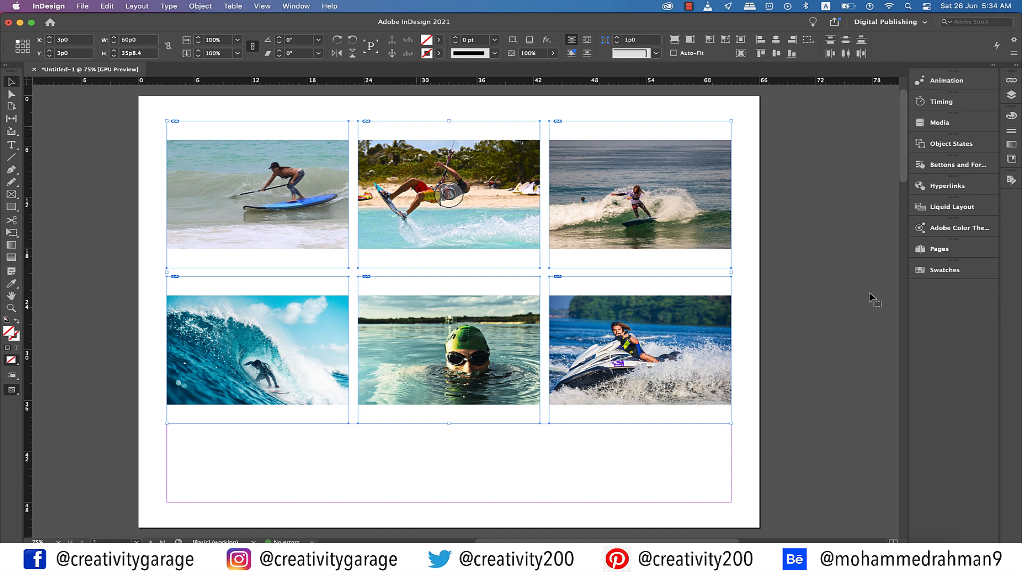
Step: Fit the frames of all six placed images to their content
{"action": "right_click", "coordinate": [638, 193]}
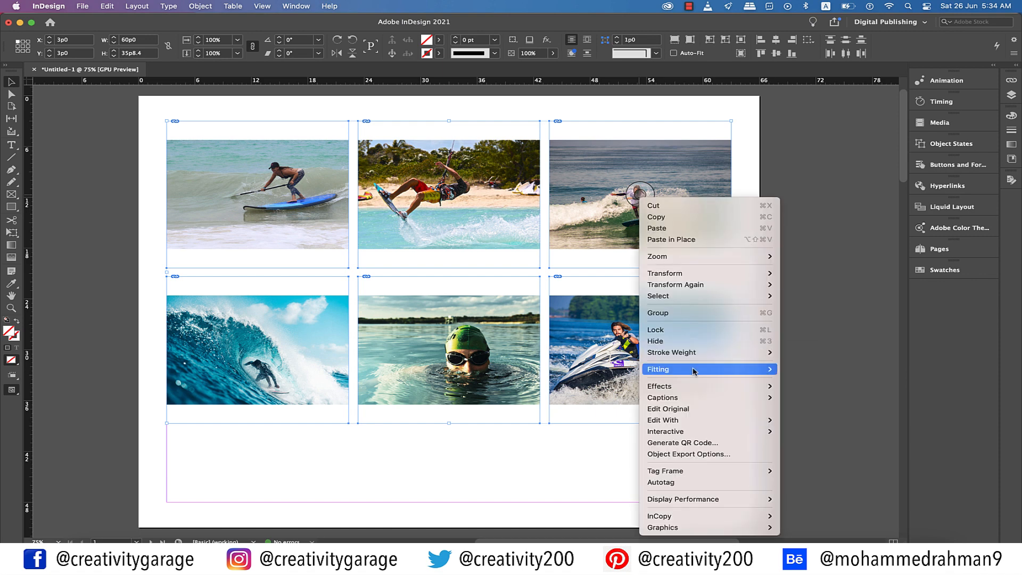
{"action": "mouse_move", "coordinate": [694, 371]}
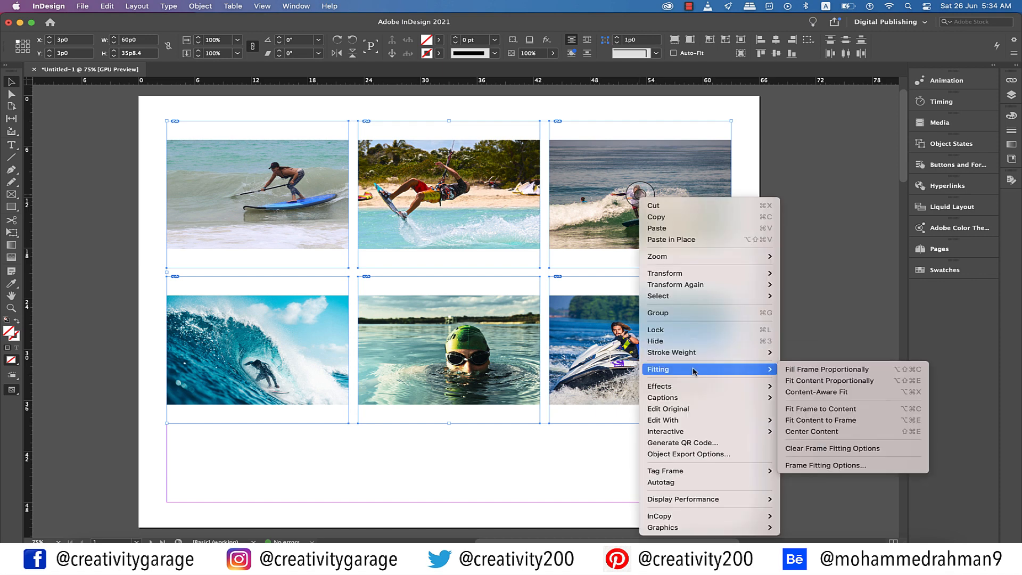
{"action": "left_click", "coordinate": [820, 408]}
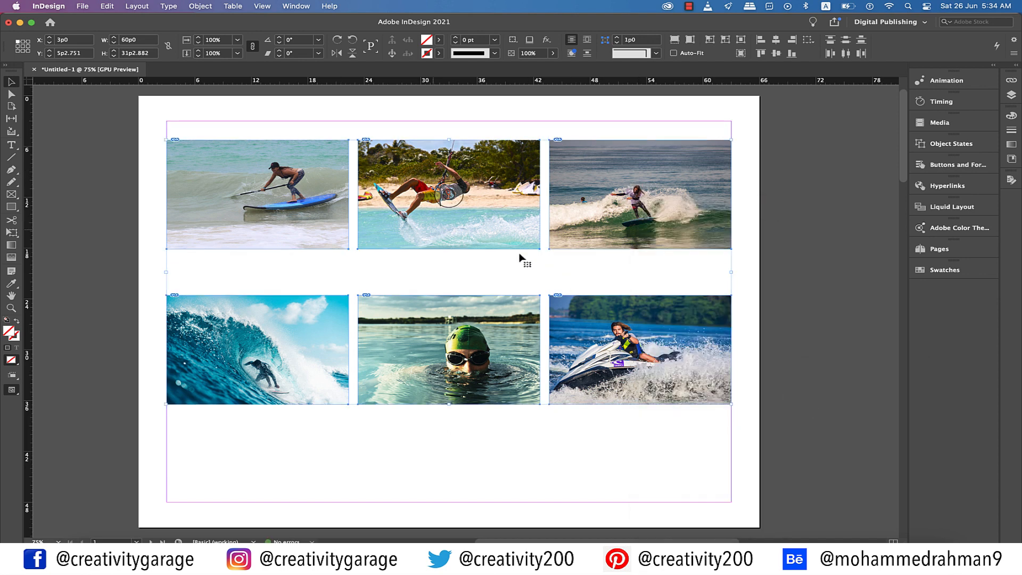